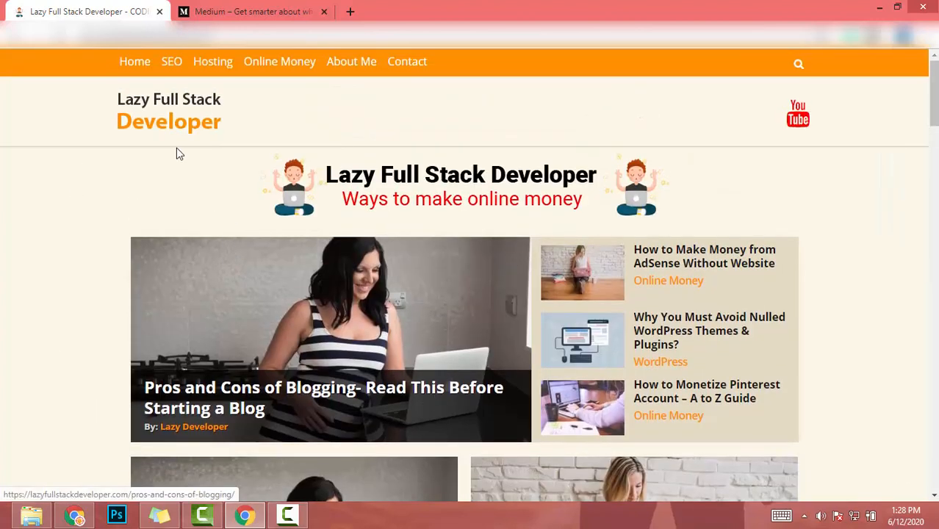
Sign up for a Medium account with the existing Google account and finish creating it with the prefilled details
left_click(250, 12)
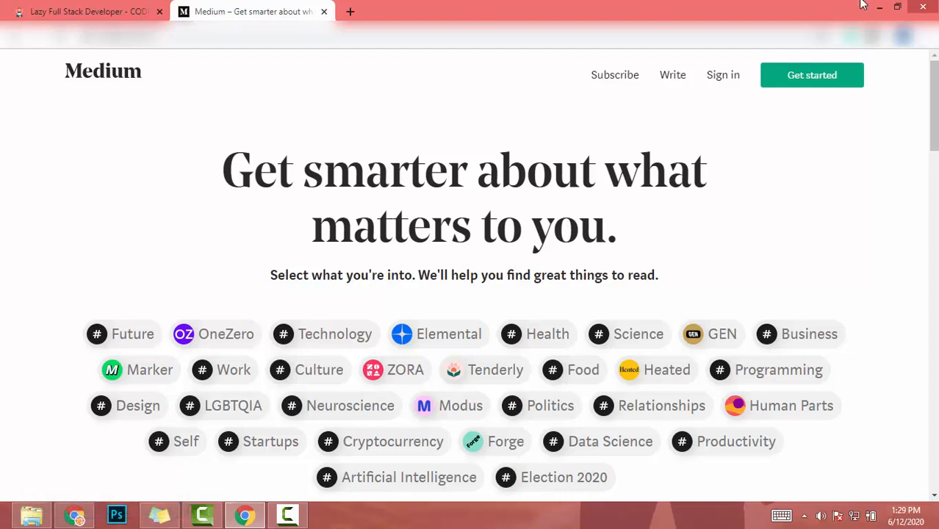
left_click(809, 86)
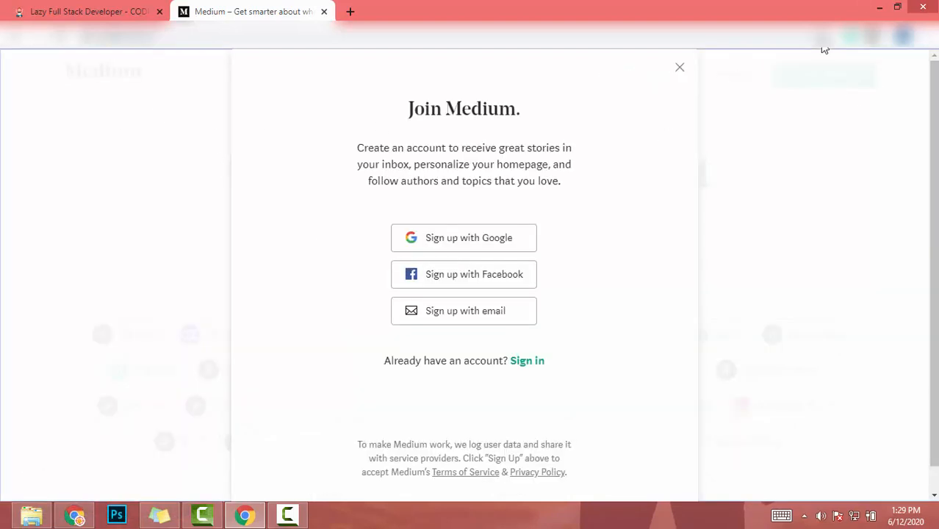
left_click(443, 250)
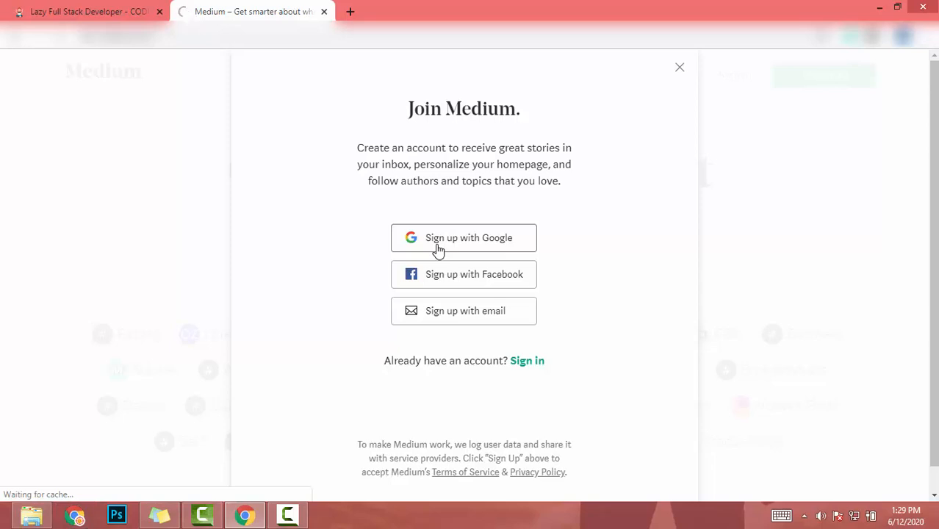
left_click(437, 248)
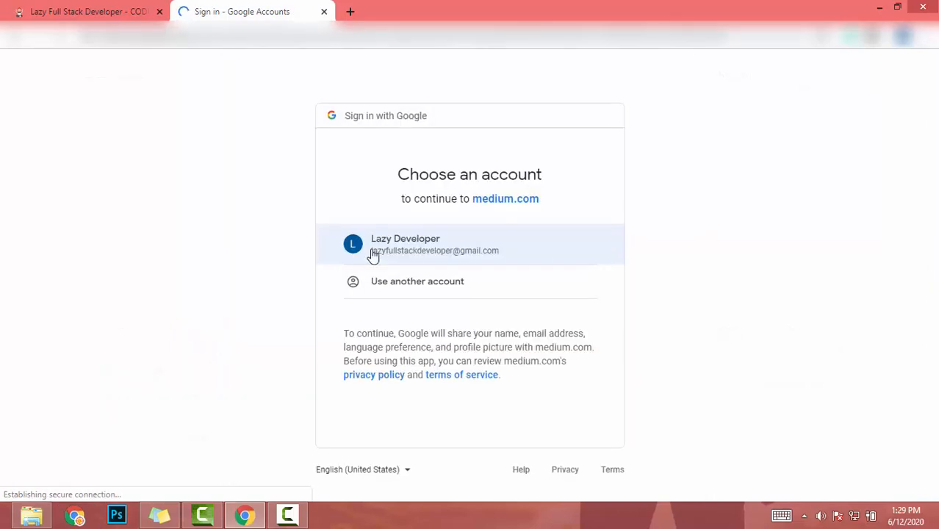
left_click(374, 254)
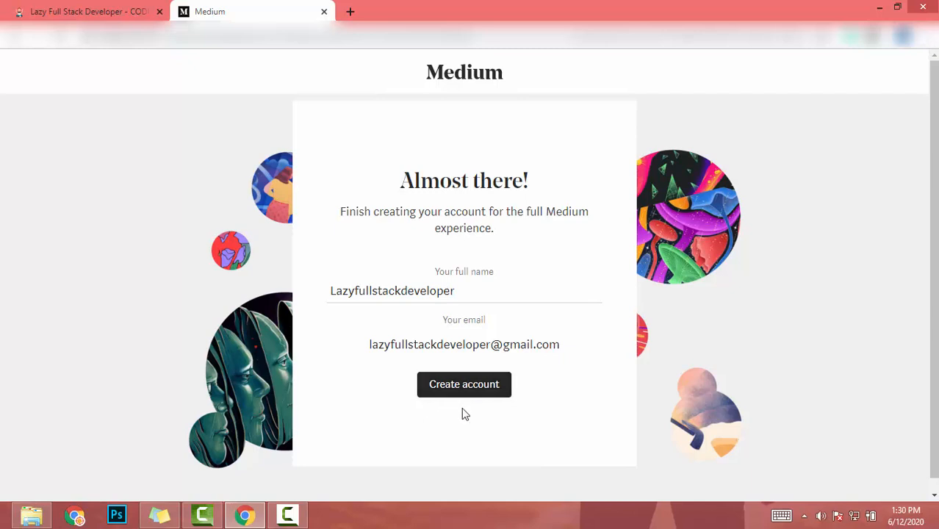
left_click(455, 390)
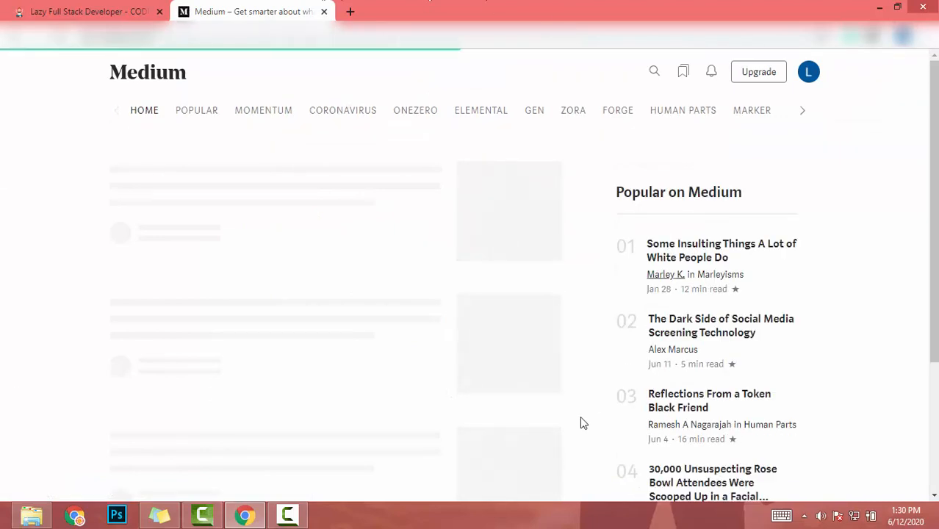
Edit the Medium profile: name "Lazy Full Stack Developer", a blogger and Youtuber bio with lazyfullstackdeveloper.com, and a new profile picture; save it
left_click(809, 72)
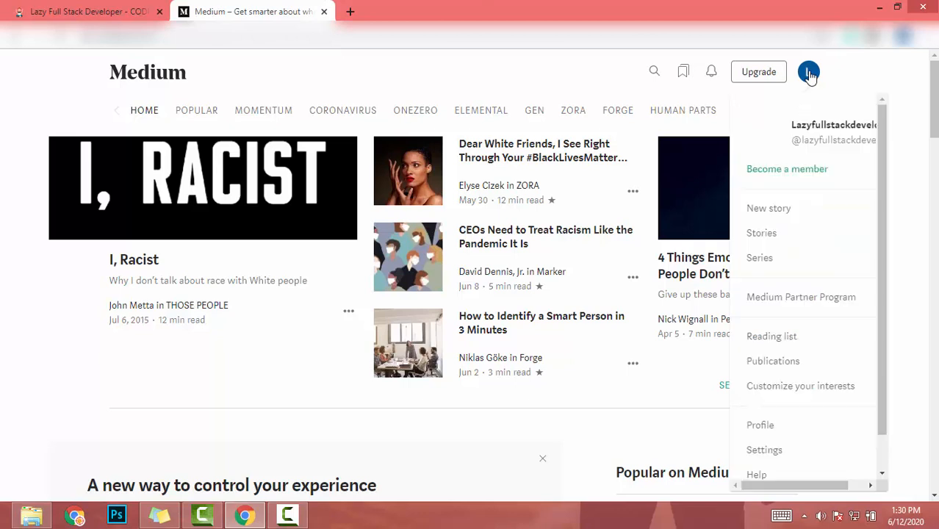
left_click(764, 428)
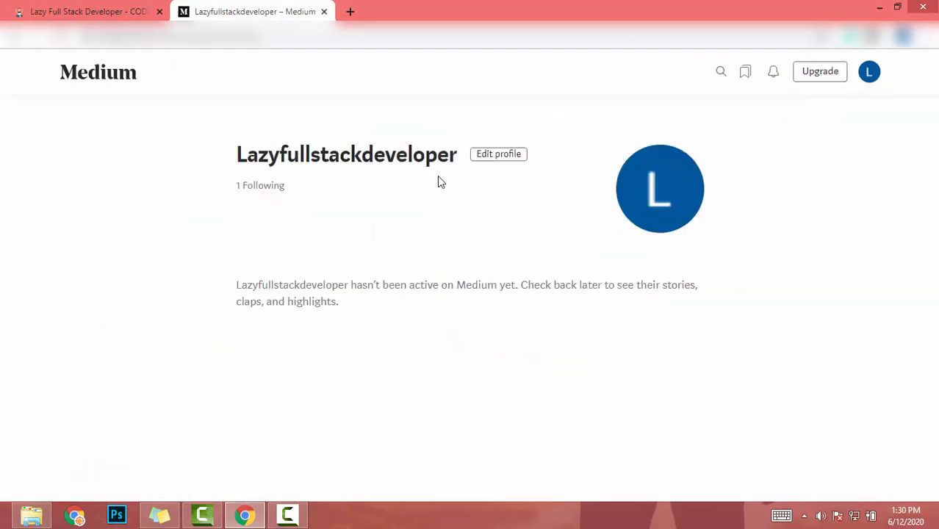
left_click(514, 156)
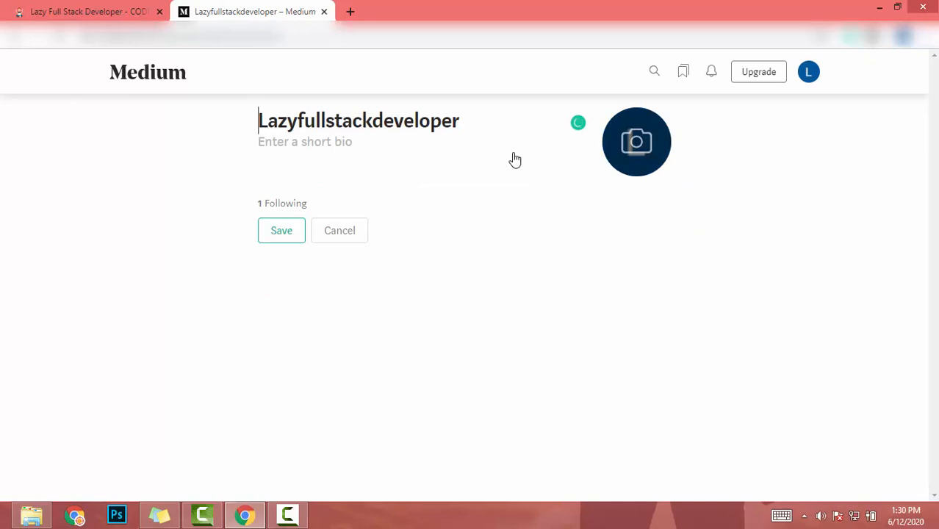
left_click(314, 121)
key("Left")
key("Left")
key("Delete")
type("F")
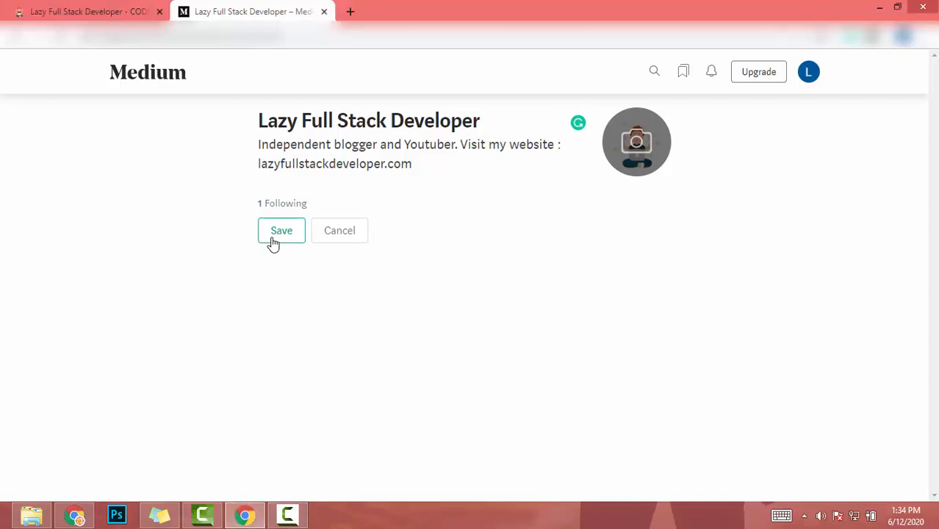
left_click(279, 232)
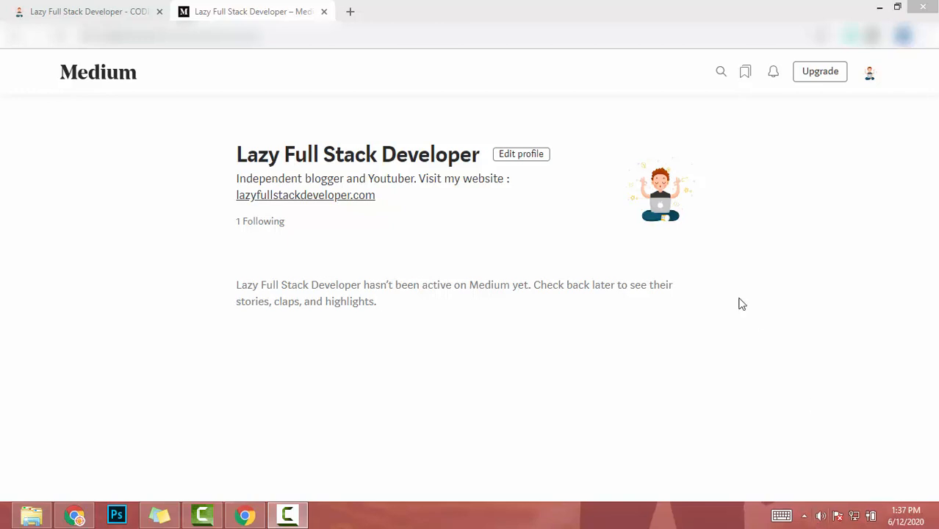
Go to your stories on Medium and open the page for importing a story
left_click(867, 77)
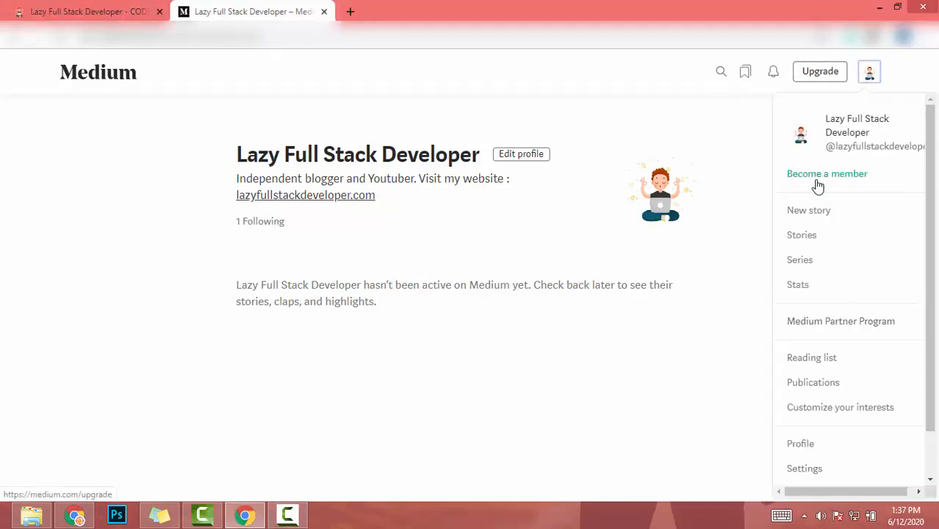
left_click(804, 236)
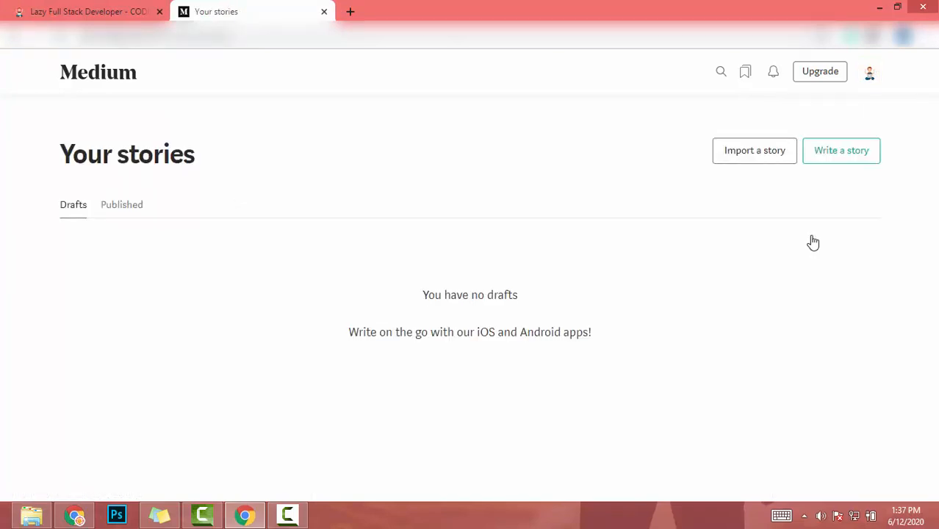
left_click(121, 7)
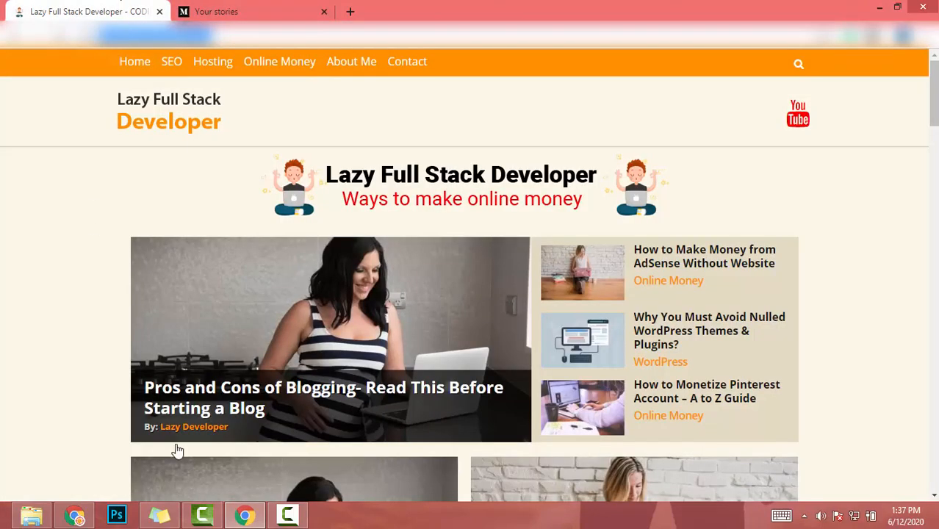
left_click(229, 7)
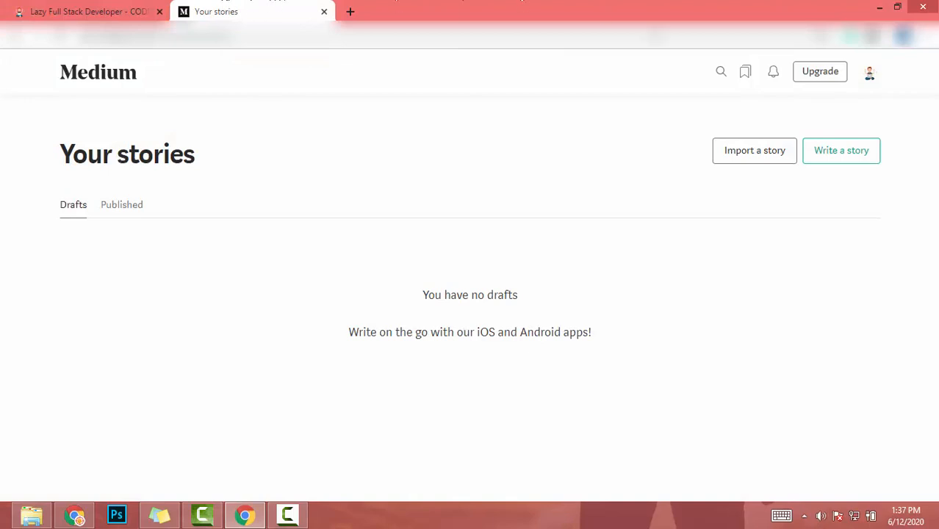
left_click(744, 161)
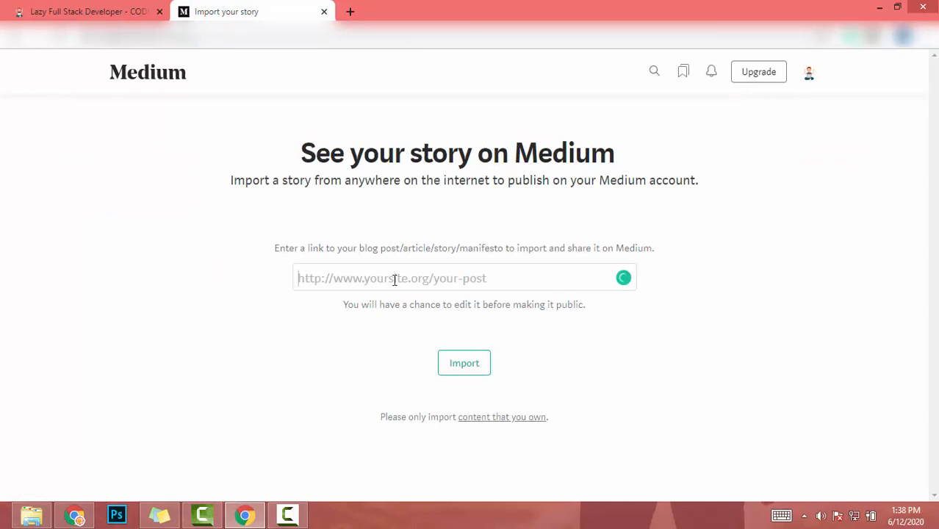
Copy the link address of the "Pros and Cons of Blogging- Read This Before Starting a Blog" post from the blog's home page
left_click(92, 11)
scroll(308, 267, "down", 2)
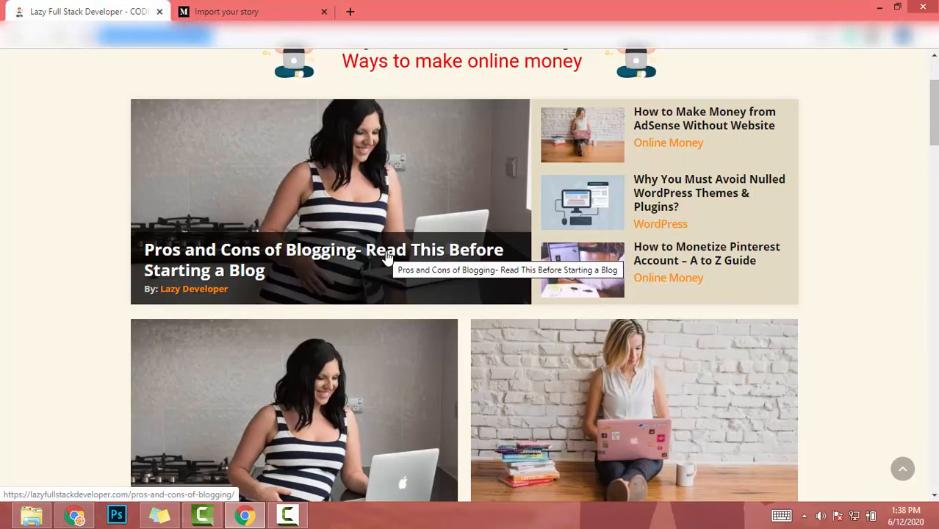
right_click(255, 252)
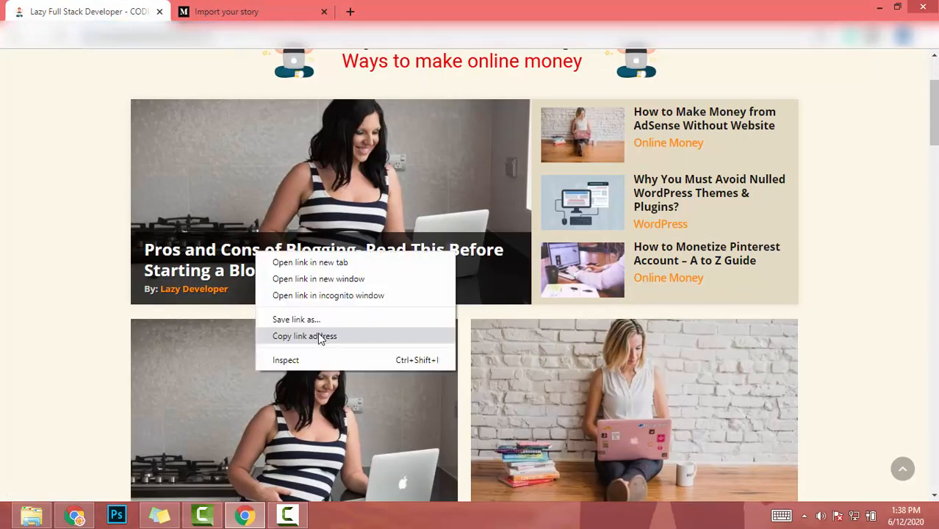
left_click(320, 337)
Import the post into Medium from the copied lazyfullstackdeveloper.com/pros-and-cons-of-blogging link and open the resulting draft
left_click(237, 8)
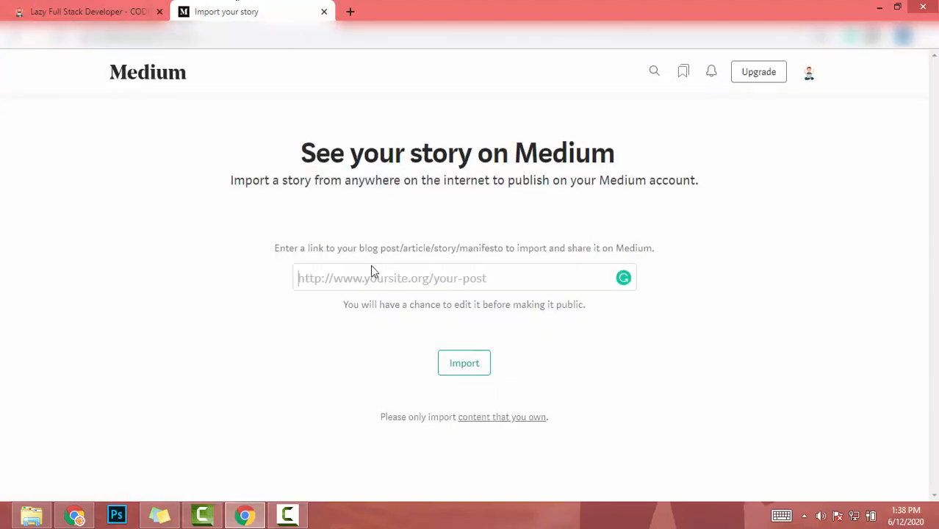
left_click(352, 287)
key("ctrl+v")
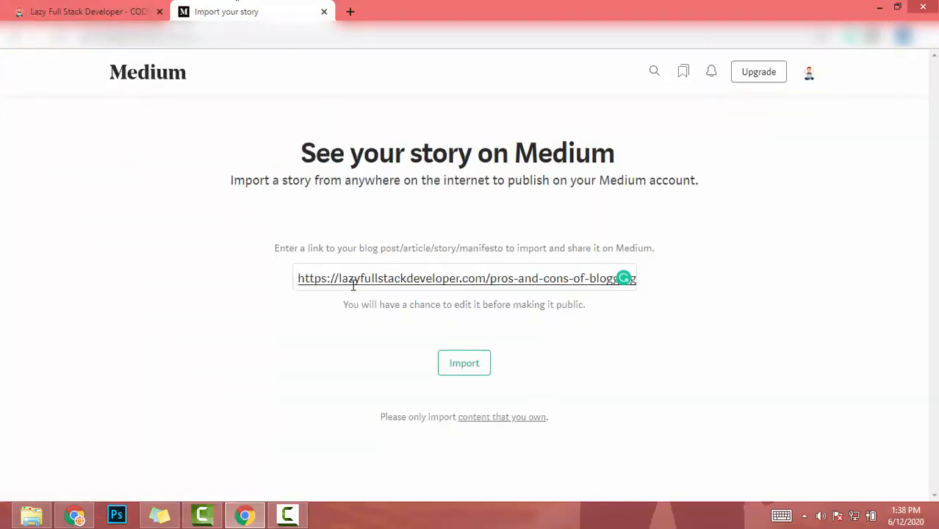
left_click(474, 370)
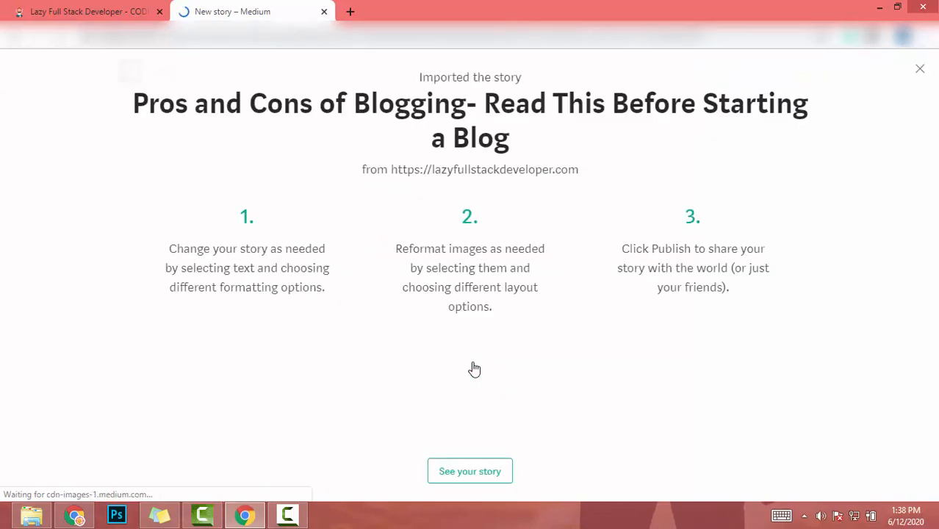
left_click(107, 3)
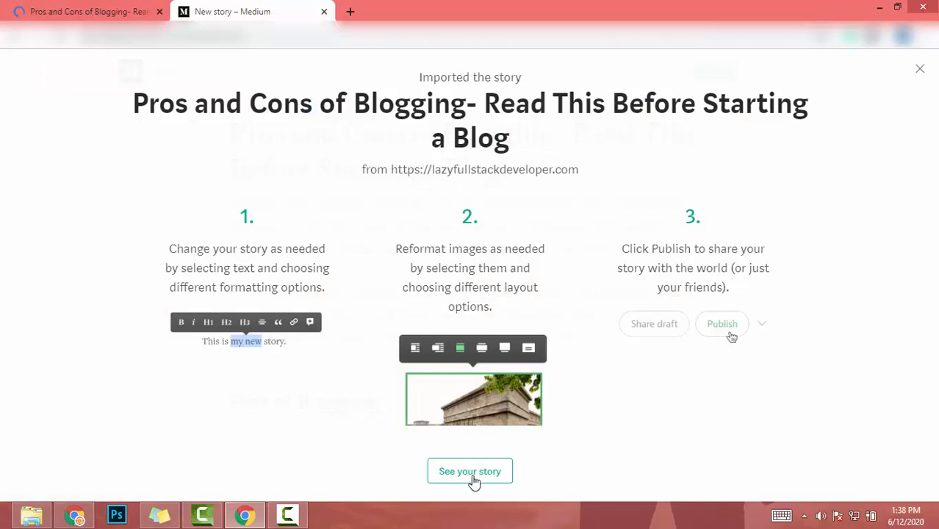
left_click(471, 472)
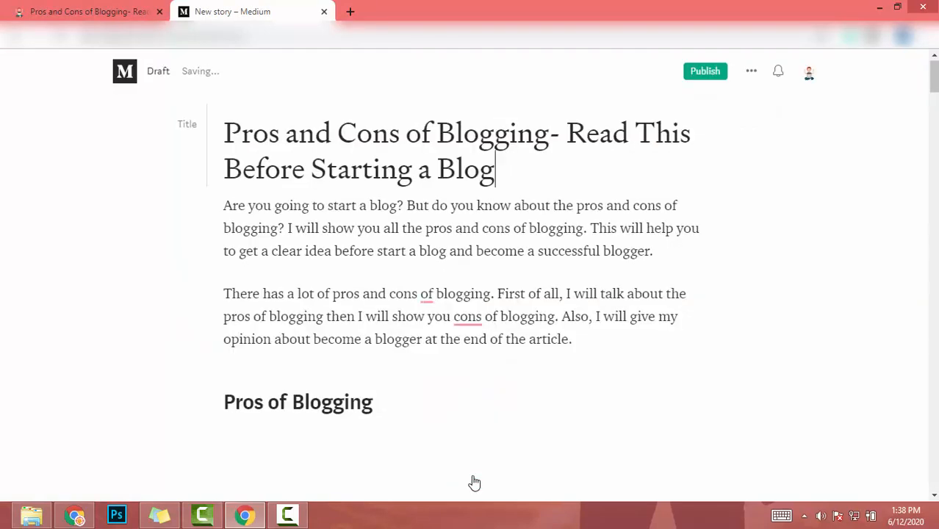
Compare the original blog post with the imported draft, checking the images around the "Pros of Blogging" heading
left_click(114, 8)
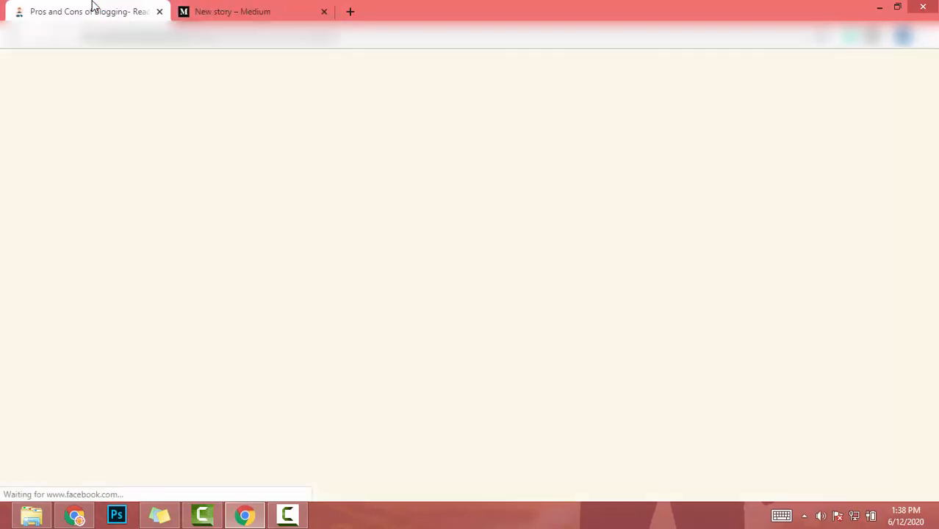
scroll(346, 240, "down", 3)
scroll(346, 240, "down", 7)
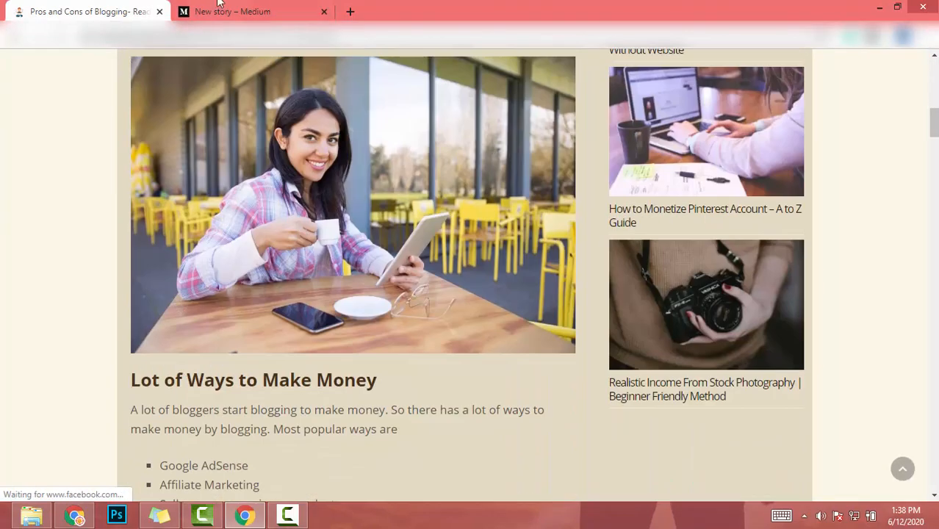
left_click(233, 11)
scroll(325, 367, "down", 1)
left_click(310, 379)
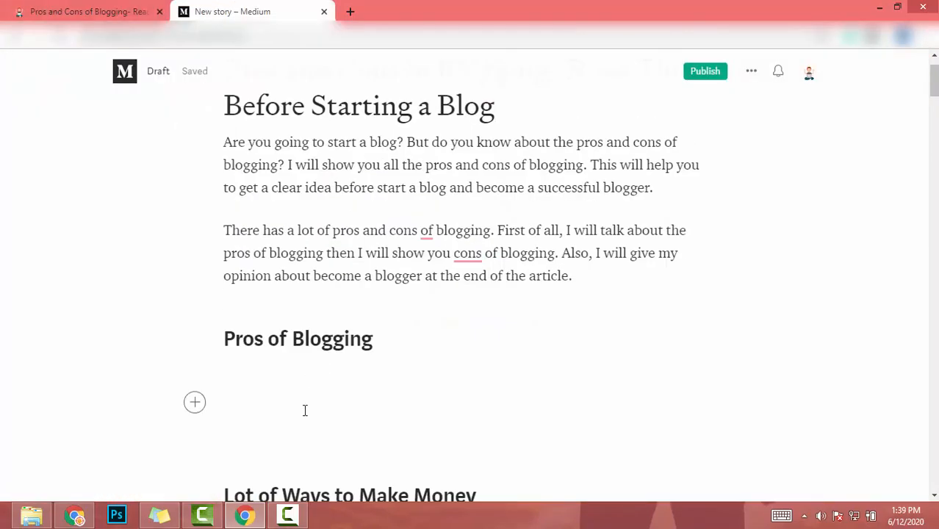
scroll(305, 410, "down", 2)
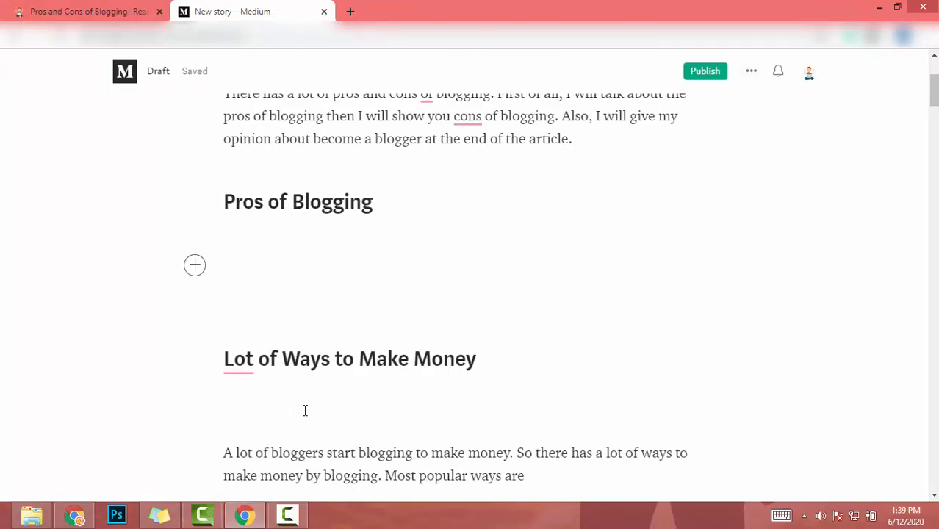
scroll(305, 410, "up", 3)
scroll(305, 410, "down", 2)
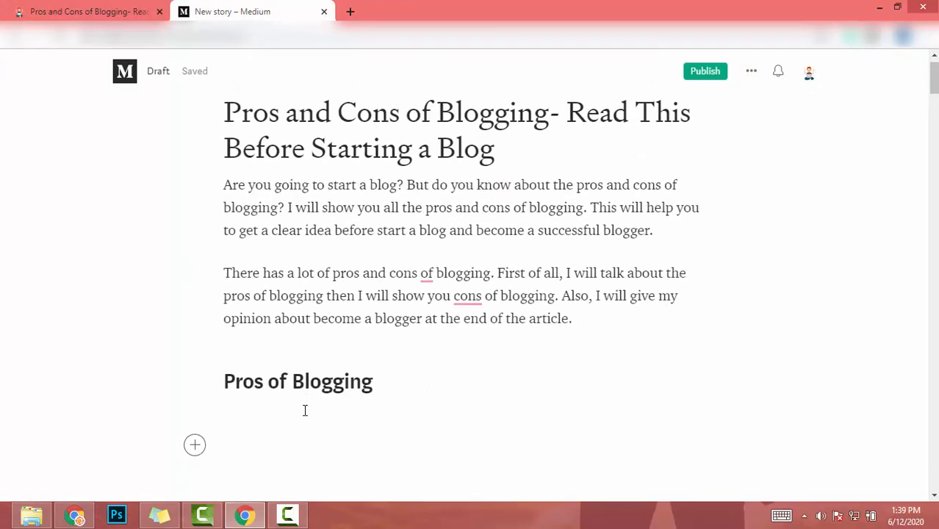
scroll(305, 410, "down", 1)
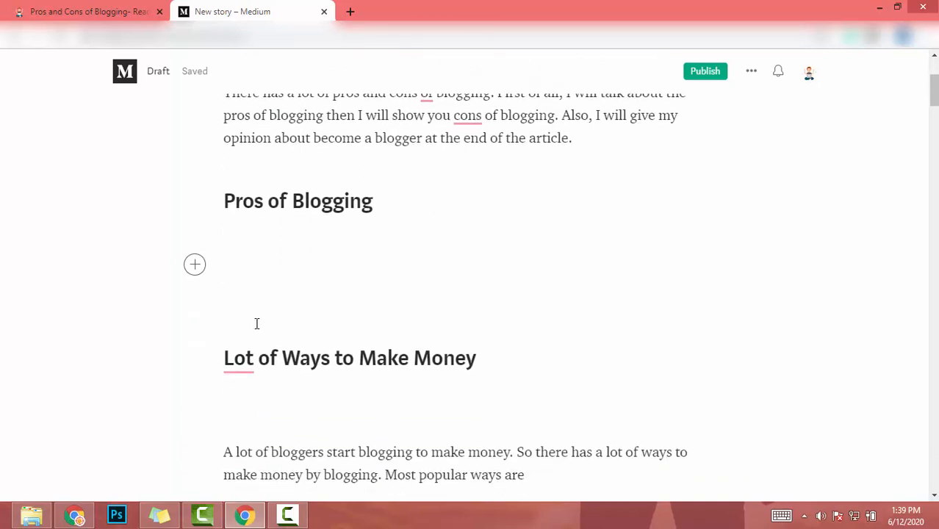
Delete the empty block beneath the "Pros of Blogging" heading in the imported draft and review the layout
scroll(256, 323, "up", 3)
scroll(256, 322, "down", 2)
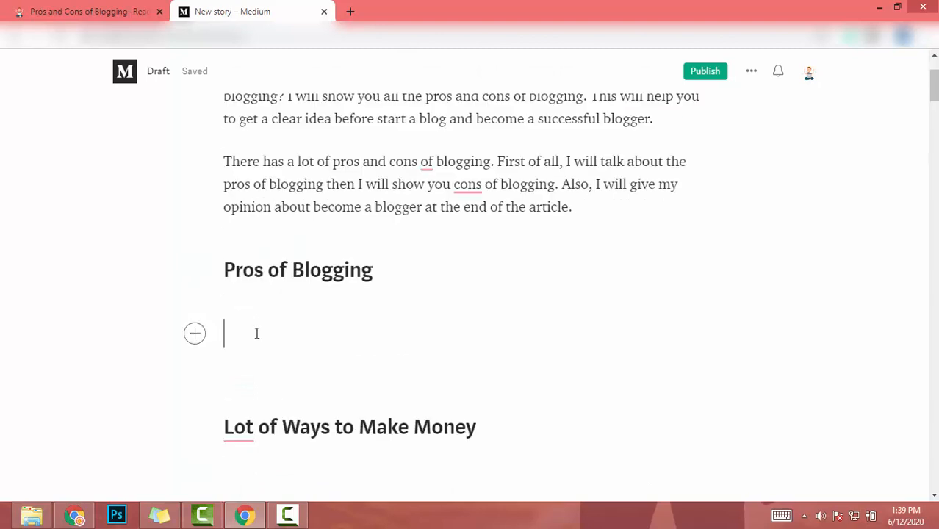
key("BackSpace")
left_click(252, 339)
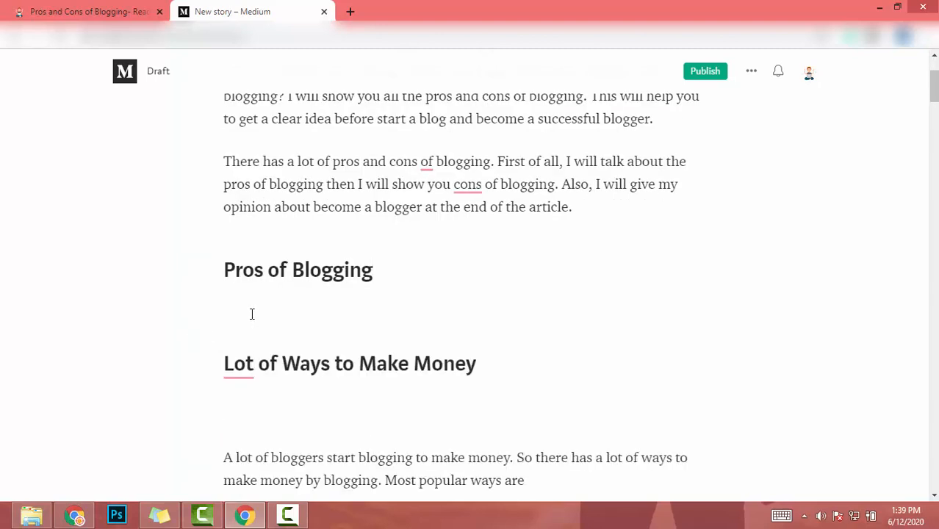
scroll(443, 380, "up", 2)
scroll(442, 379, "down", 2)
scroll(442, 379, "up", 2)
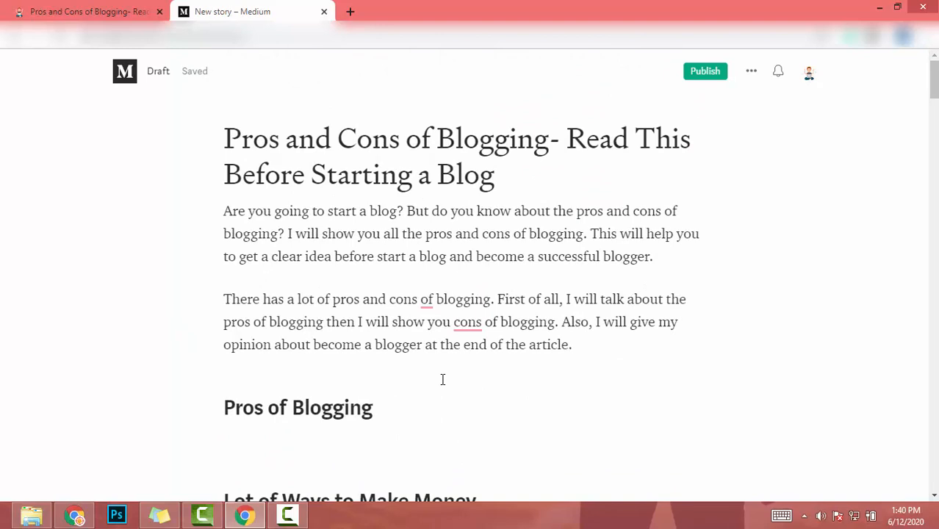
Show the insert options for the empty line under "Pros of Blogging" and the text formatting options for that heading
scroll(443, 379, "down", 2)
left_click(259, 294)
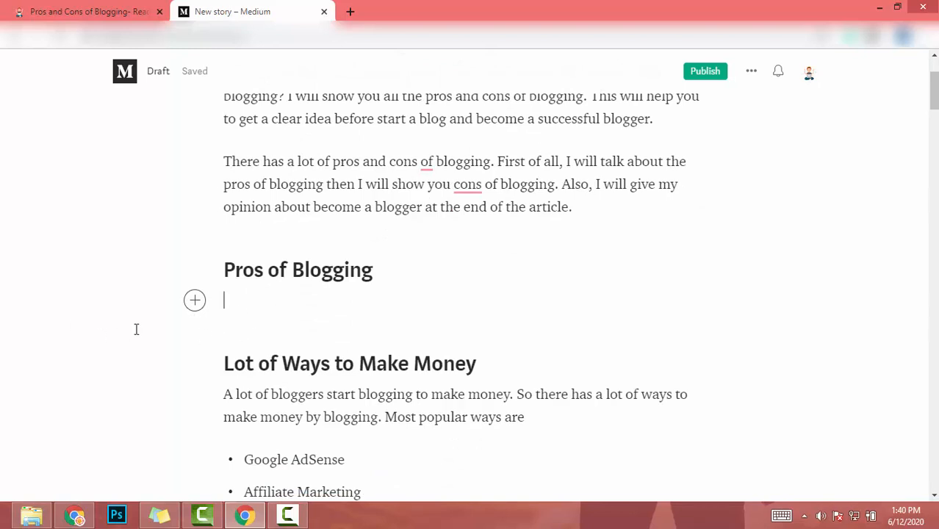
left_click(194, 299)
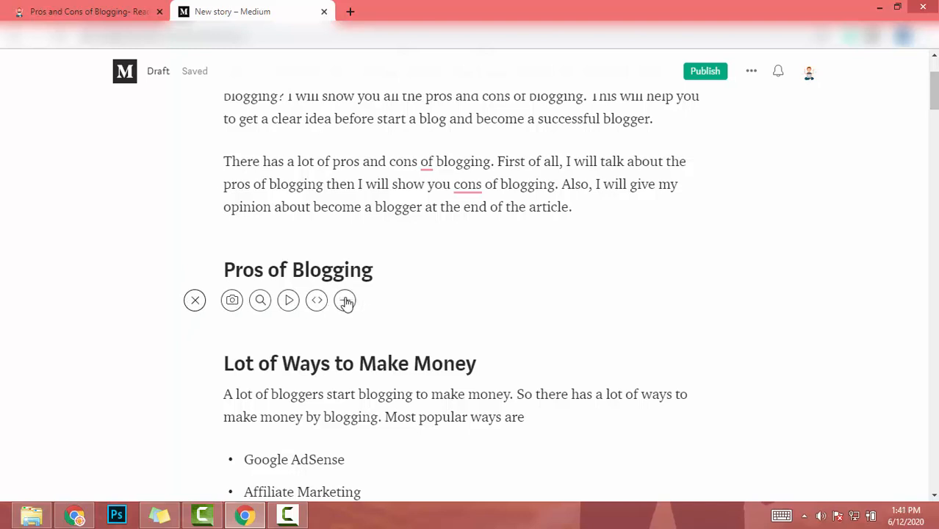
left_click_drag(387, 258, 161, 258)
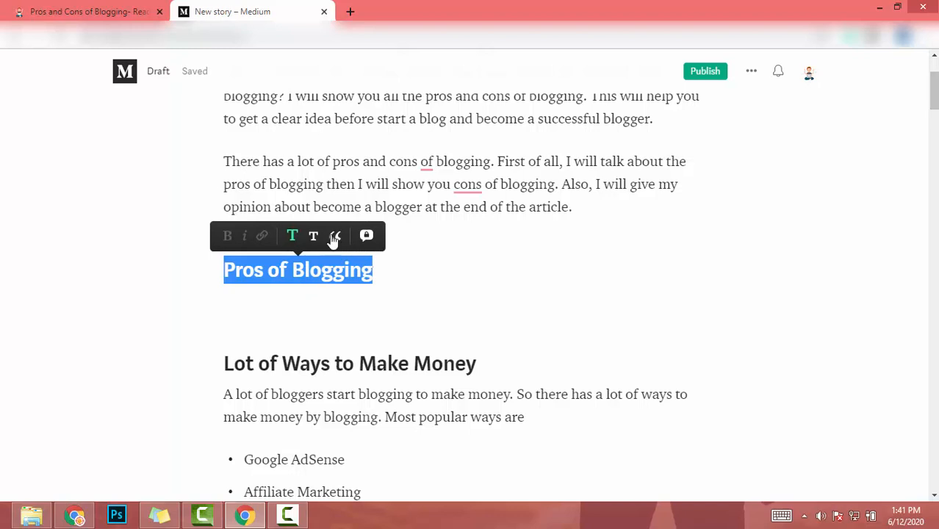
Insert an image file from the computer on the empty line under the "Pros of Blogging" heading
left_click(308, 302)
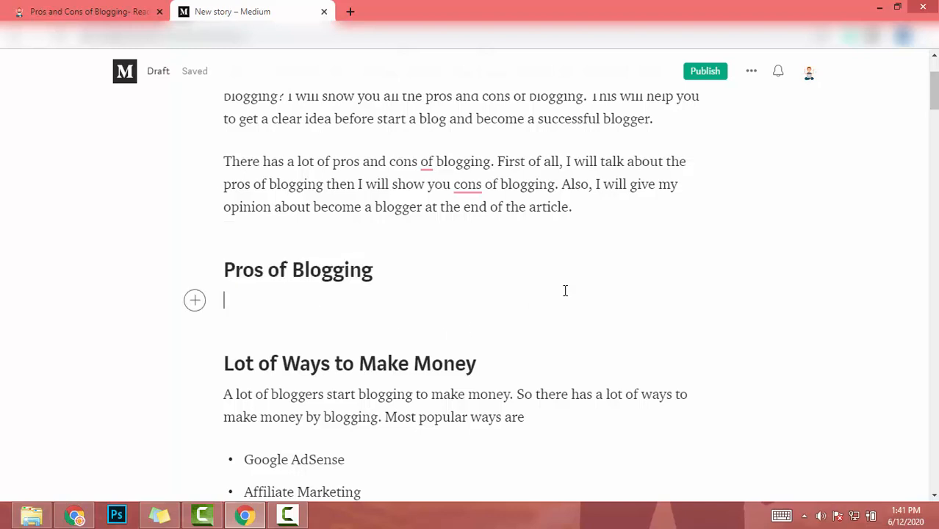
left_click(193, 303)
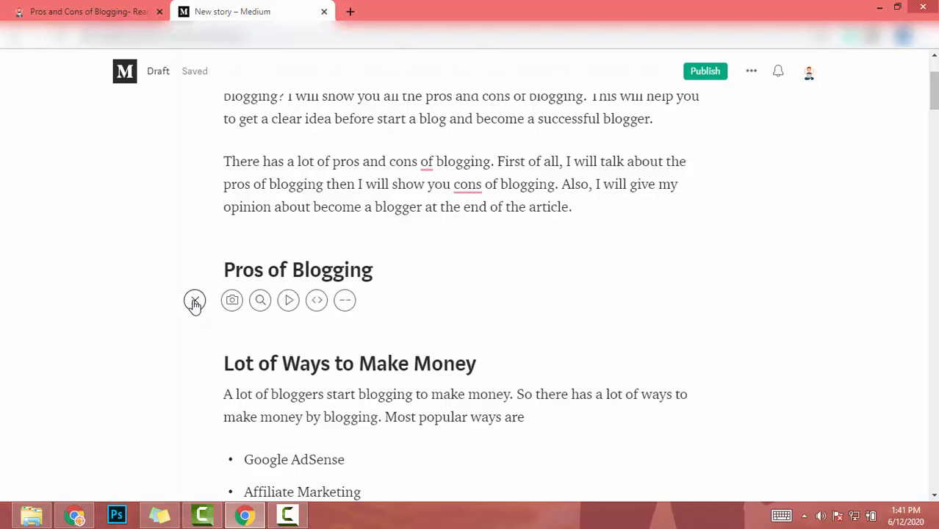
left_click(231, 301)
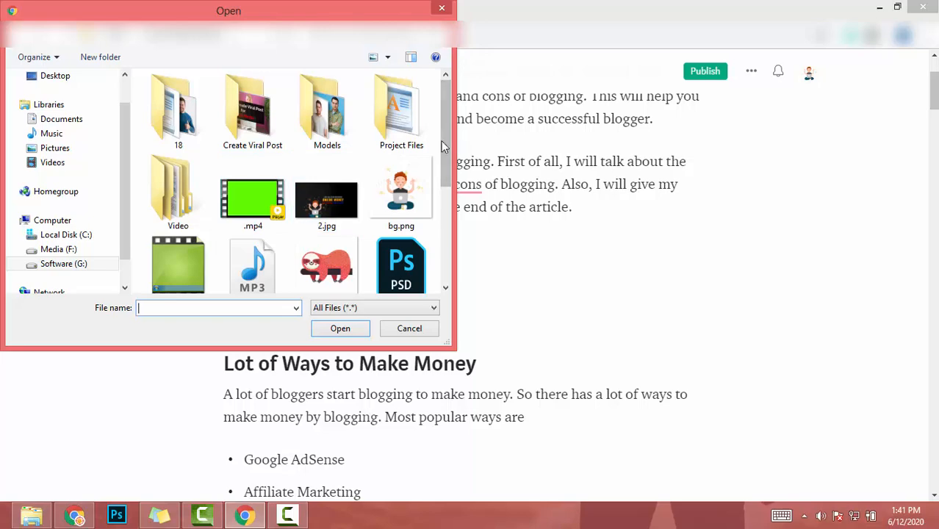
left_click(326, 263)
scroll(329, 262, "down", 2)
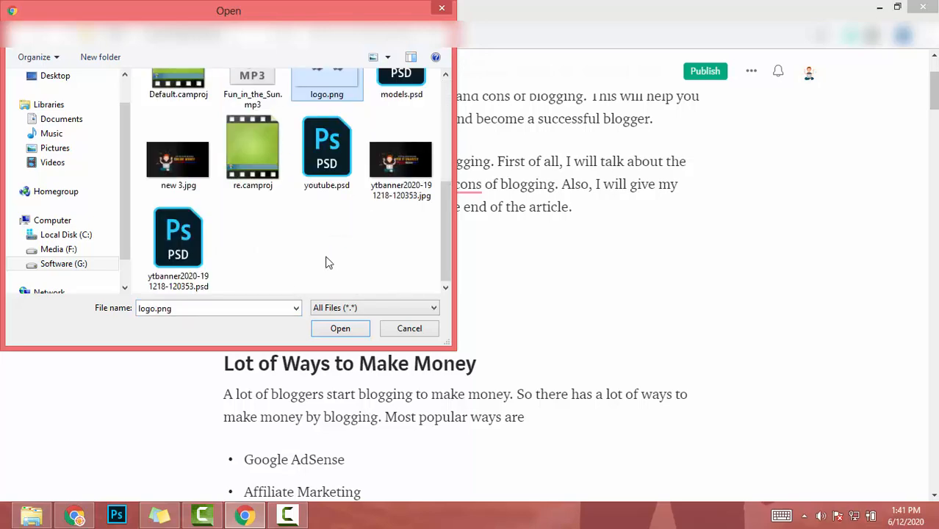
key("Return")
Add an Unsplash photo of a bearded man covering his face on a new line under "Cons of Blogging"
scroll(257, 313, "down", 20)
scroll(259, 314, "down", 20)
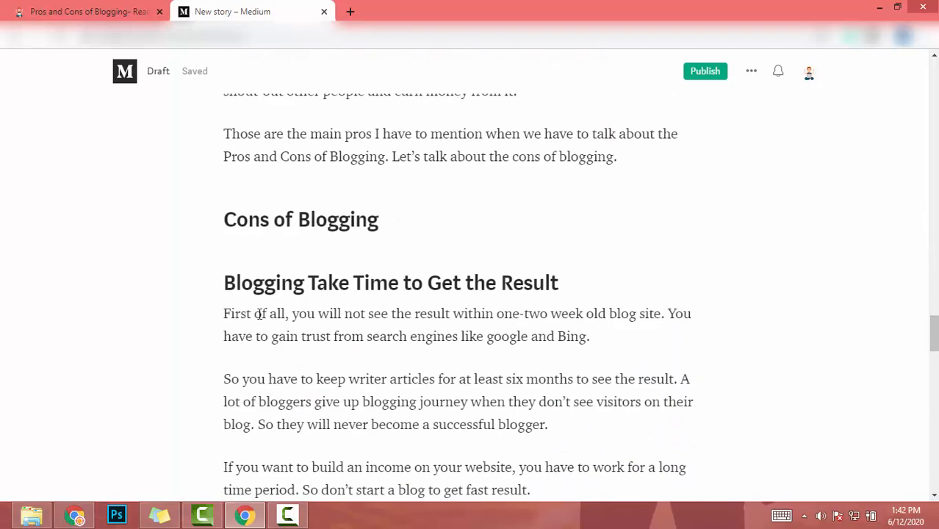
left_click(429, 218)
key("Return")
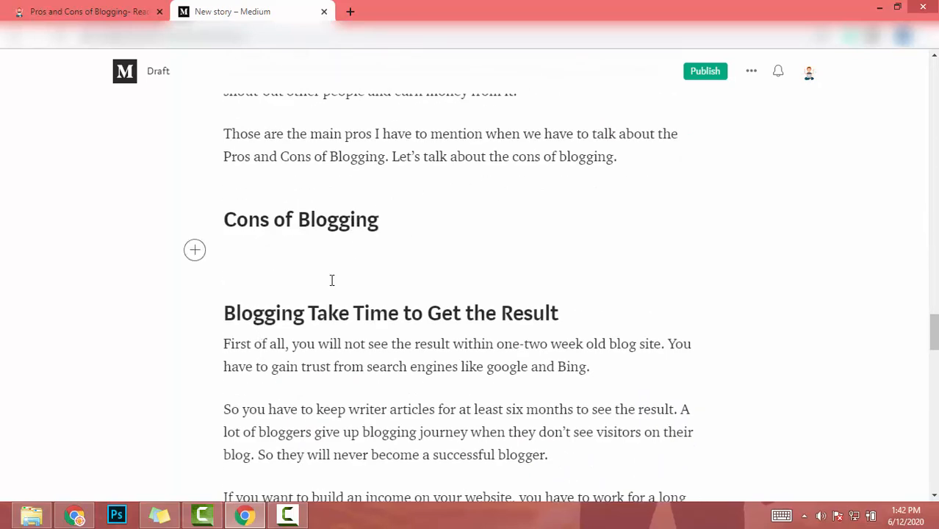
left_click(198, 253)
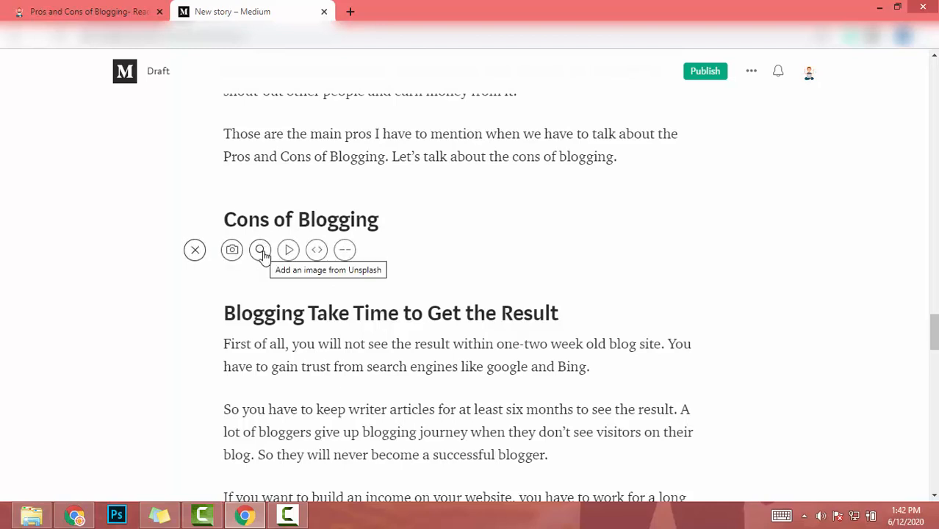
left_click(261, 251)
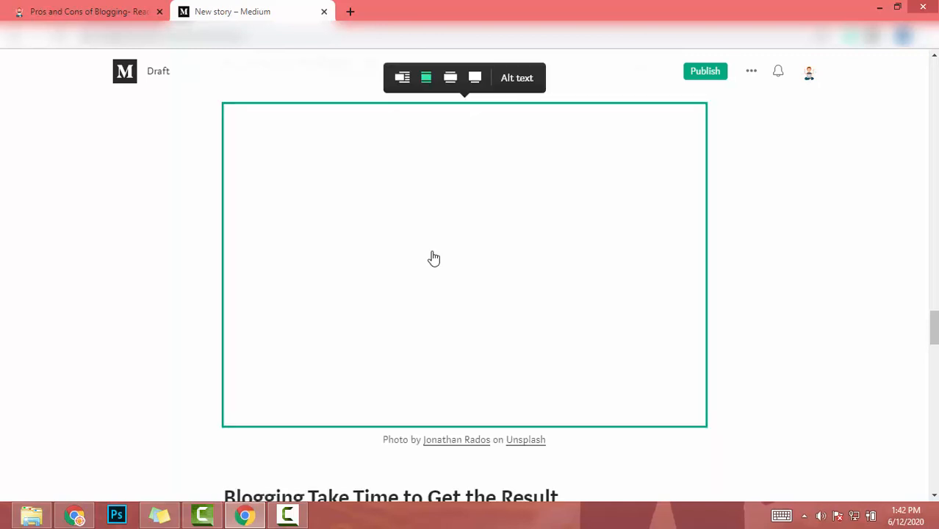
scroll(433, 258, "down", 2)
scroll(433, 258, "up", 3)
scroll(433, 266, "down", 2)
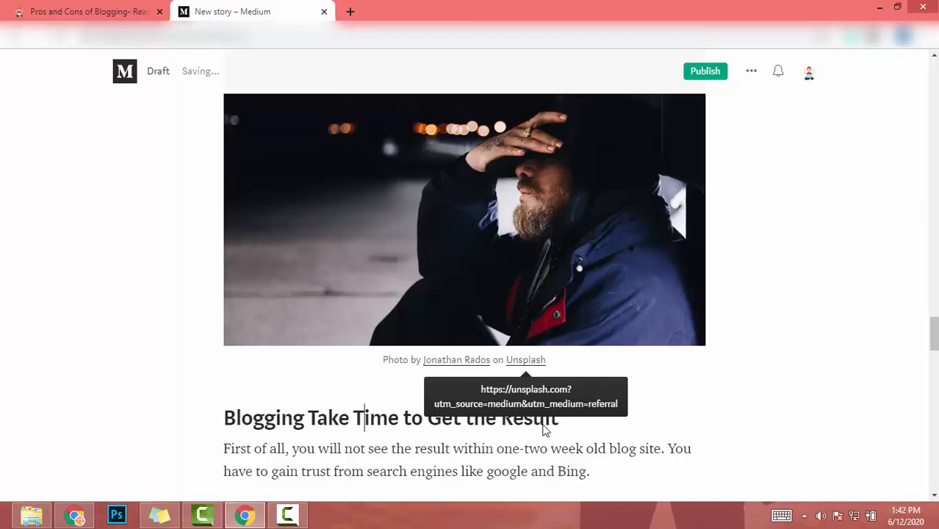
Add an empty line after the story's first introductory paragraph
scroll(544, 432, "up", 4)
scroll(544, 432, "up", 20)
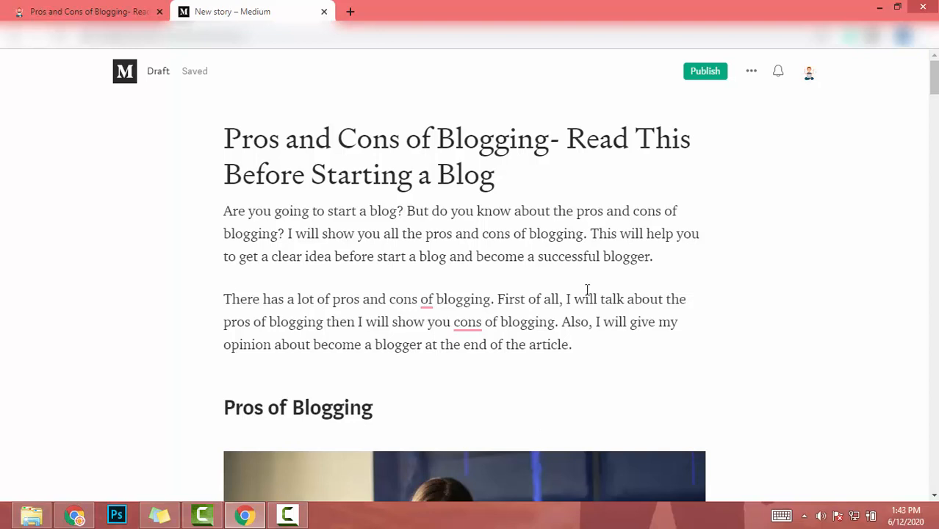
scroll(588, 291, "down", 2)
scroll(617, 272, "up", 2)
key("Return")
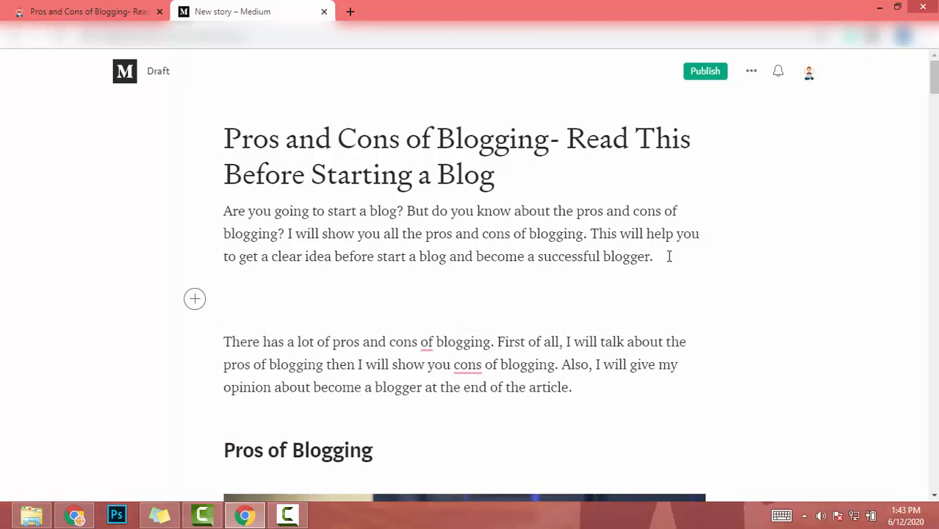
type("Click here to")
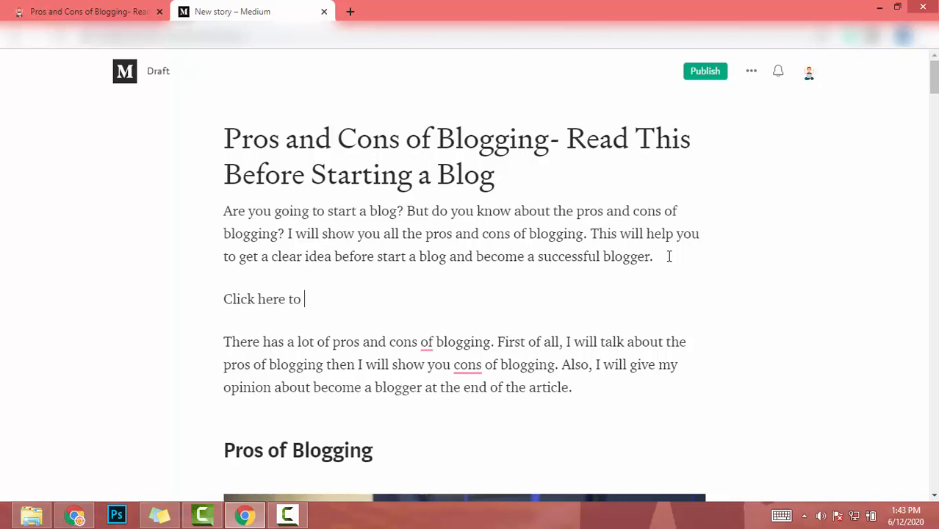
key("BackSpace")
key("BackSpace")
key("BackSpace")
key("BackSpace")
key("BackSpace")
key("BackSpace")
key("BackSpace")
key("BackSpace")
key("BackSpace")
key("BackSpace")
key("BackSpace")
key("BackSpace")
key("BackSpace")
Write the line ">>>Check more blogging tips<<<<" below the first introductory paragraph
type("heck ")
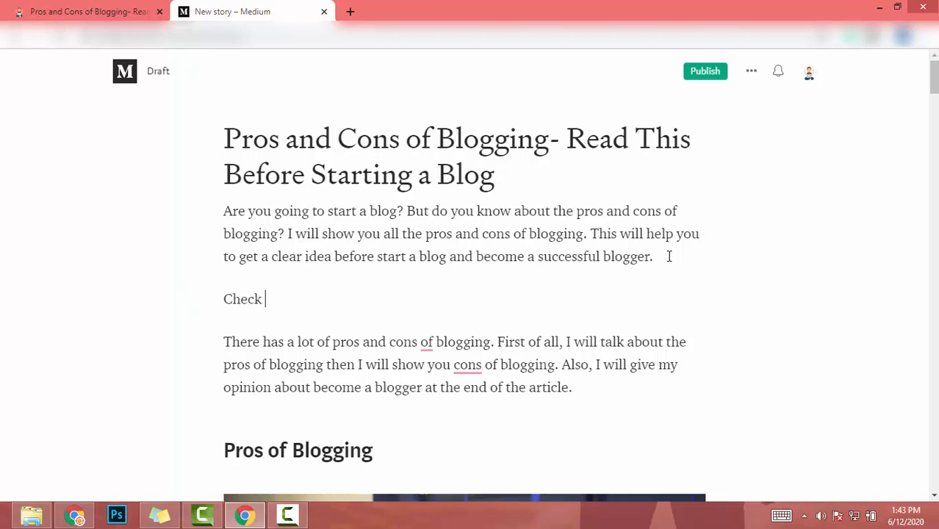
type("more blogging ")
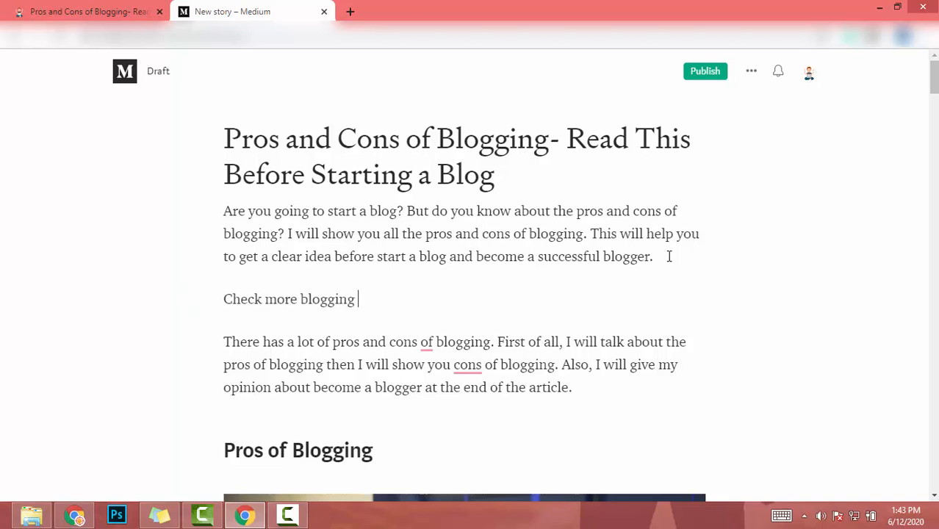
type("tips<<<<")
key("Home")
type(">>>")
Make the whole ">>>Check more blogging tips<<<<" line bold
left_click(515, 298)
left_click_drag(247, 342, 167, 338)
left_click_drag(224, 299, 464, 299)
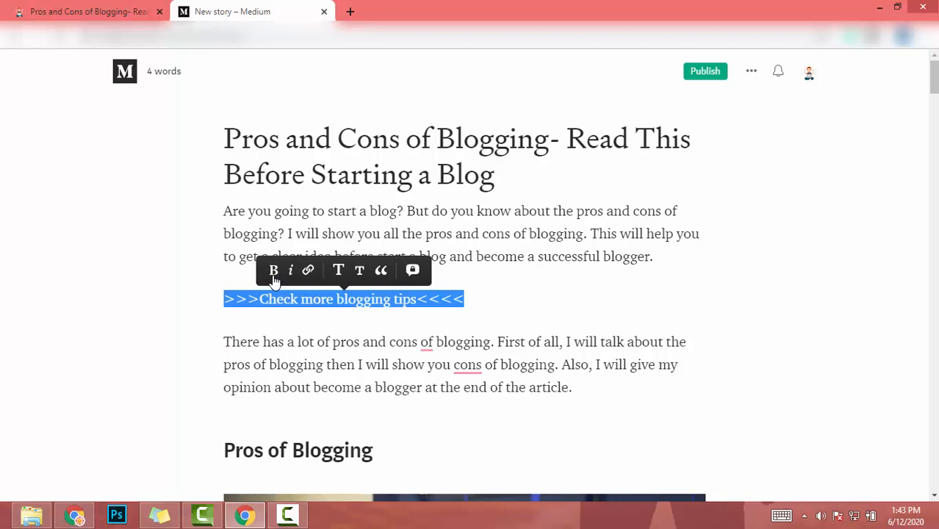
left_click(279, 271)
left_click(428, 295)
Link the words "blogging tips" to the copied address of the blog's Blogging Tips category
left_click_drag(428, 299, 340, 300)
left_click(357, 272)
left_click(86, 11)
scroll(412, 142, "up", 6)
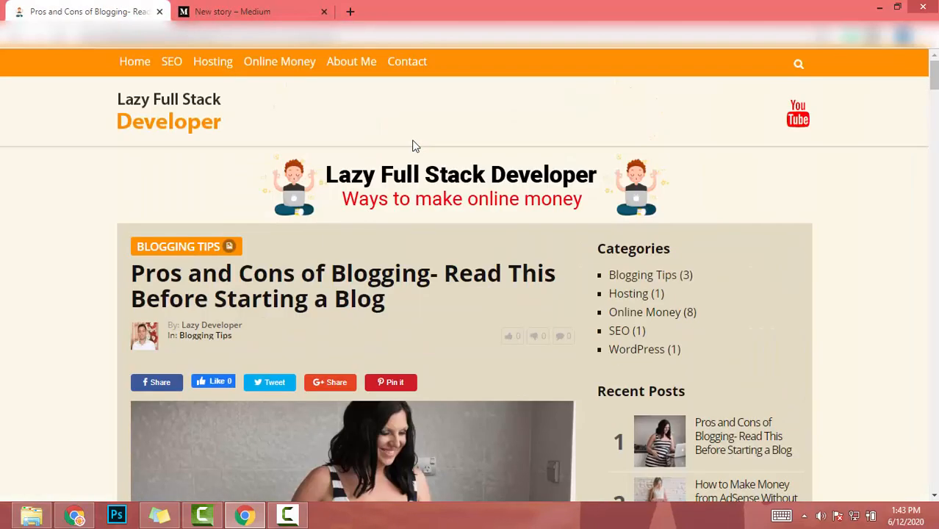
right_click(656, 276)
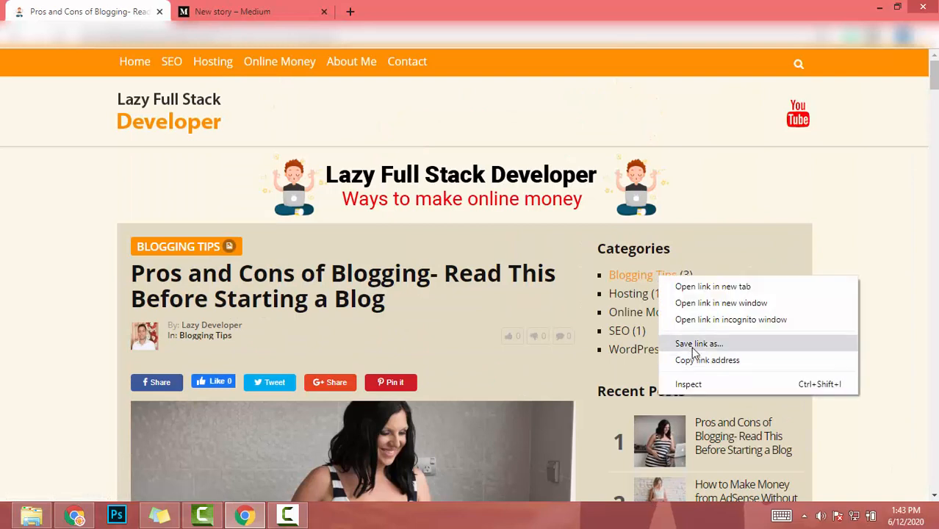
left_click(707, 361)
key("ctrl+Tab")
key("ctrl+v")
key("Return")
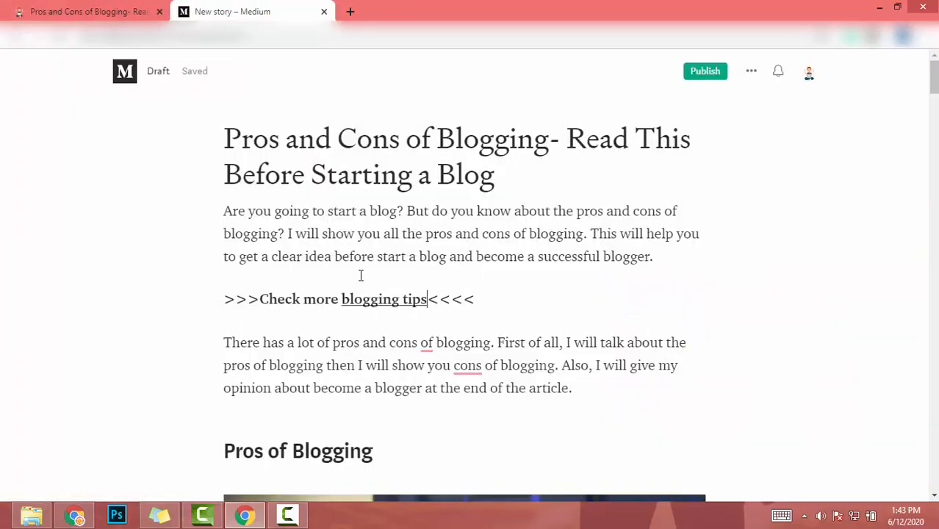
Copy the ">>>Check more blogging tips<<<<" line and paste it just above the "Help to Build a Brand" heading
left_click(553, 278)
left_click_drag(525, 277, 158, 287)
key("ctrl+c")
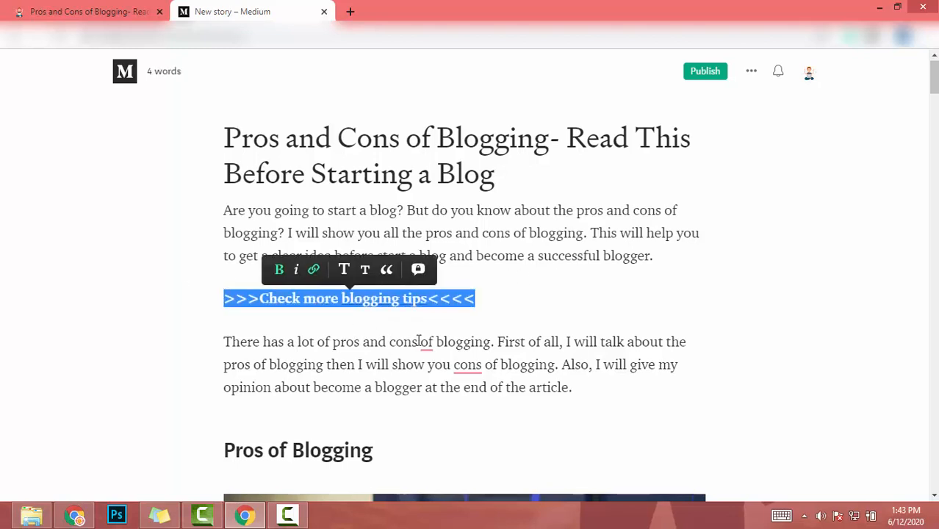
scroll(418, 339, "down", 20)
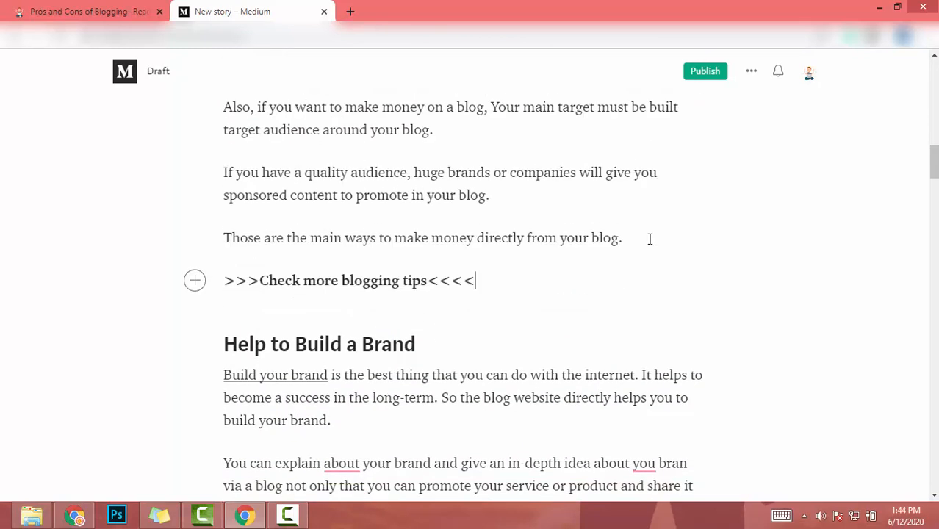
Paste the ">>>Check more blogging tips<<<<" line after the first paragraph of "Pros and Cons of Blogging Conclusion"
scroll(650, 239, "down", 17)
scroll(814, 330, "down", 20)
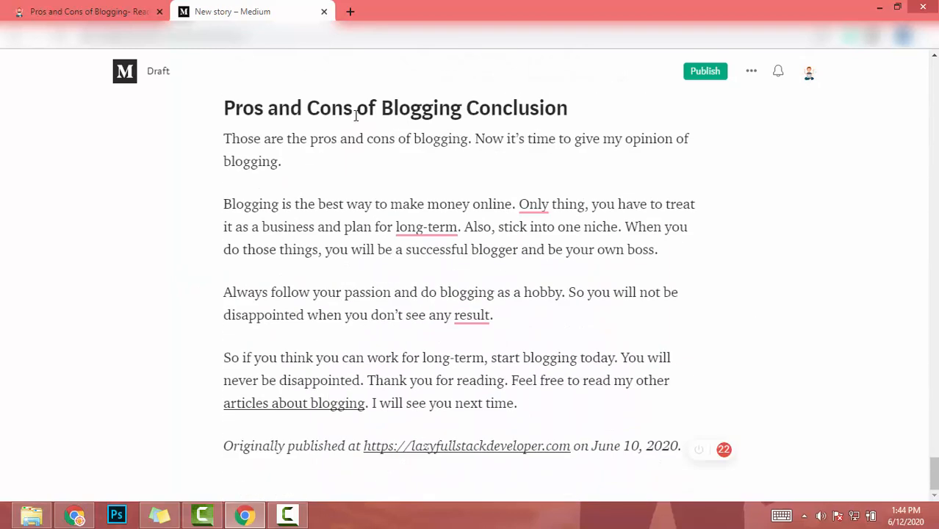
key("Return")
key("ctrl+v")
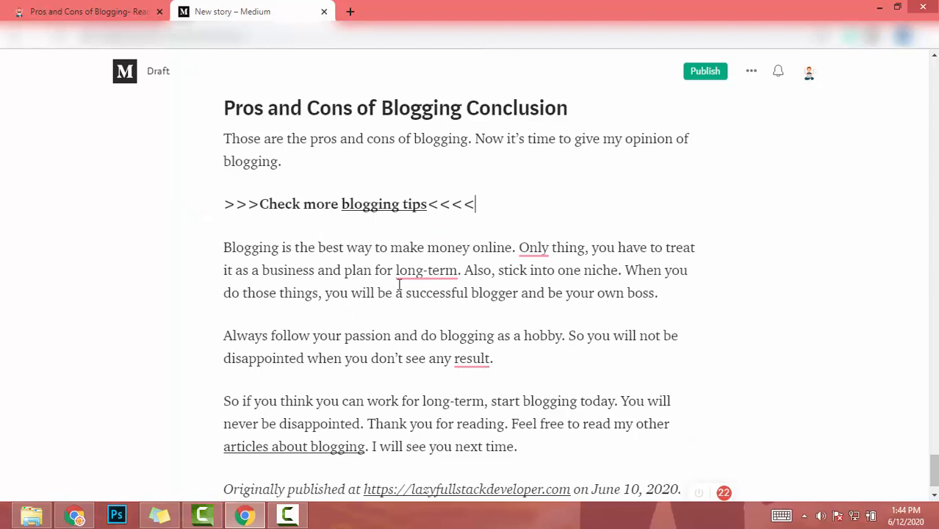
scroll(422, 298, "down", 1)
scroll(602, 407, "up", 1)
scroll(602, 407, "up", 20)
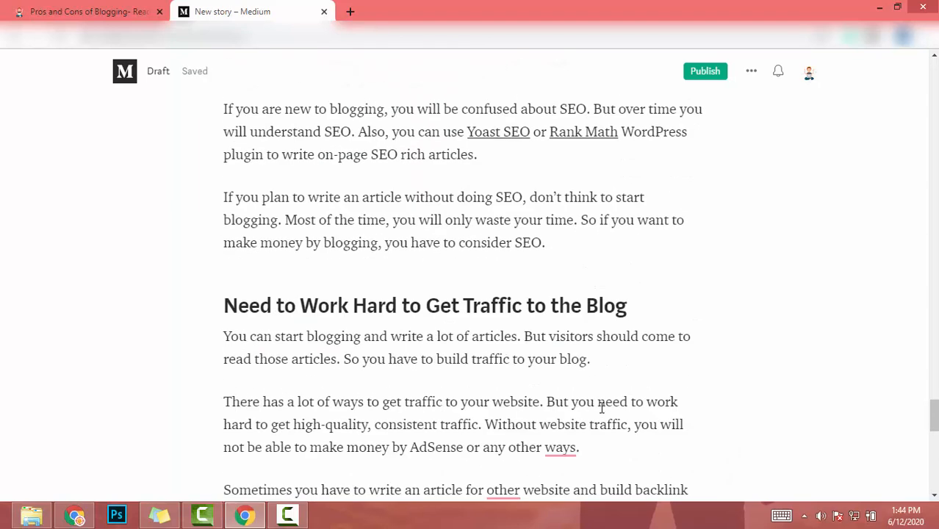
scroll(602, 407, "down", 10)
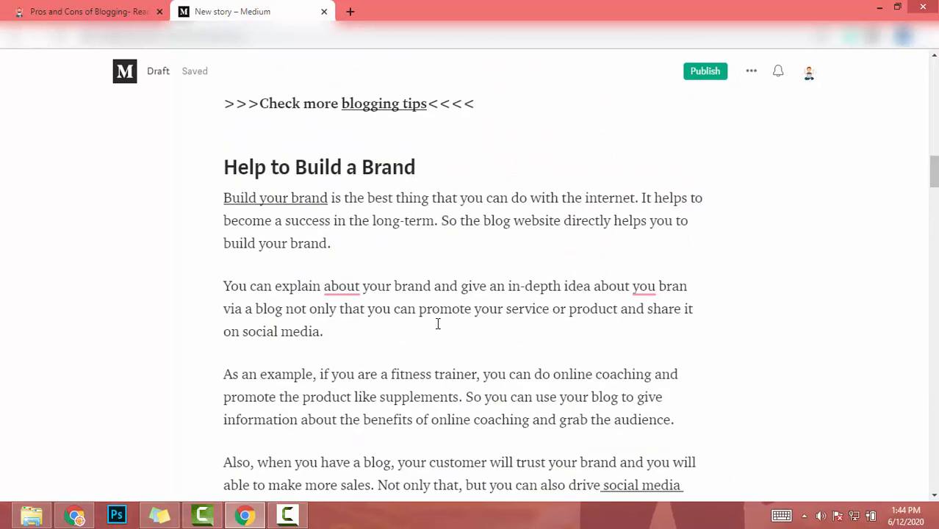
left_click_drag(419, 309, 549, 316)
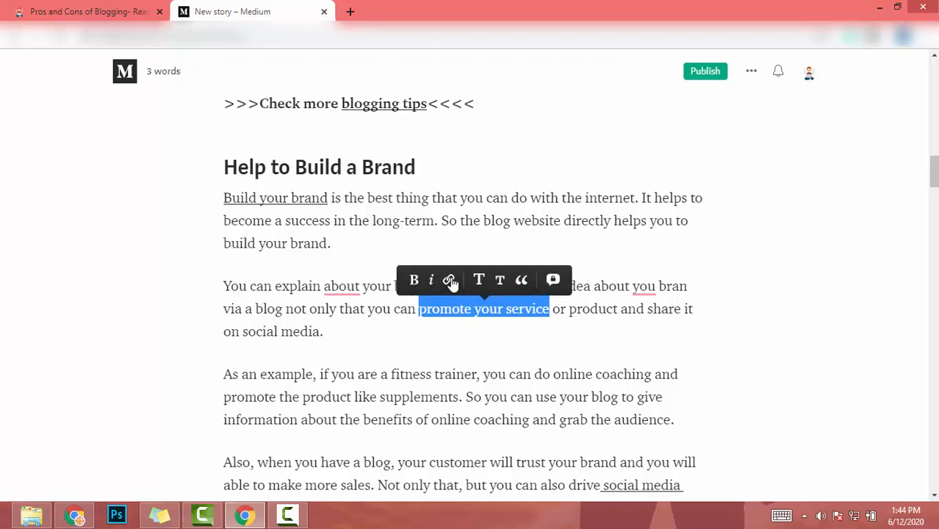
left_click(450, 280)
Copy the link address of the "15 Online Jobs to Make Money" post from the blog's Online Money category
left_click(108, 8)
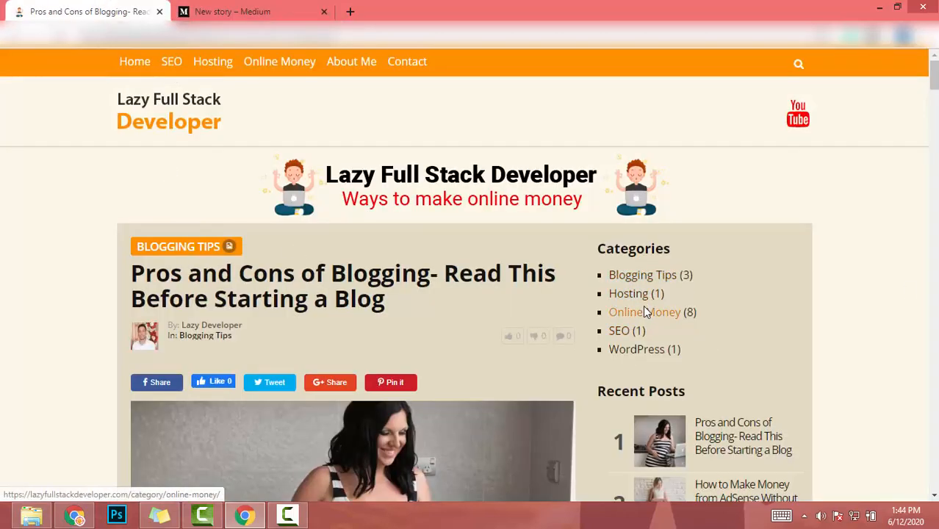
left_click(639, 313)
right_click(625, 208)
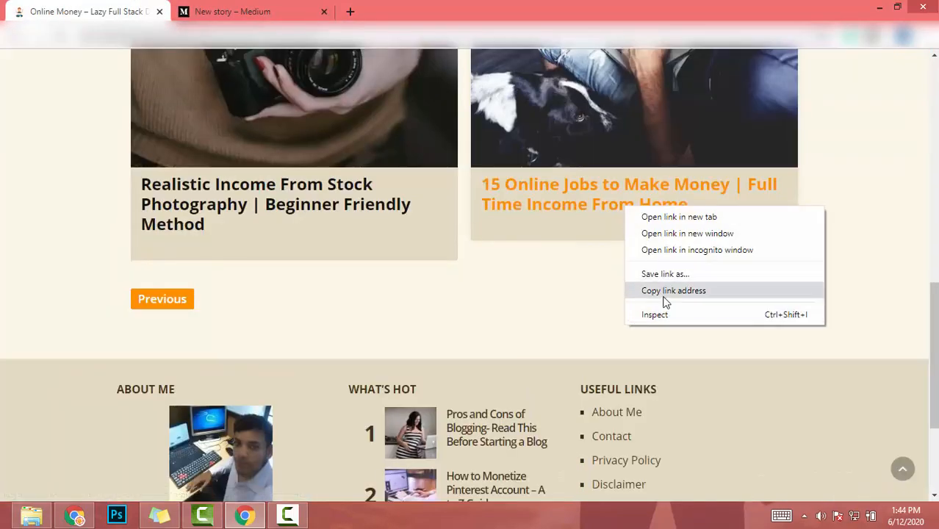
left_click(665, 291)
Find "make money online" in the Medium draft and link that phrase in the conclusion to the copied post address
left_click(237, 9)
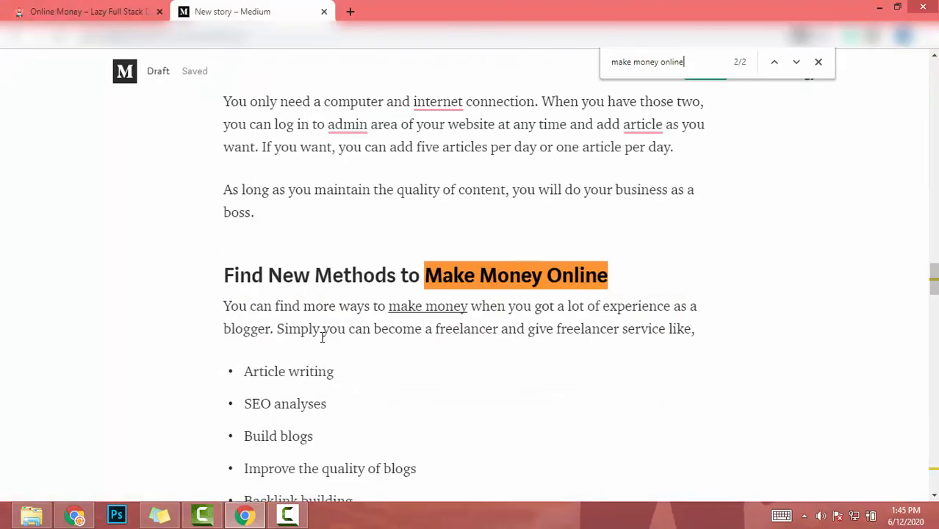
key("Return")
left_click(493, 364)
left_click_drag(513, 278, 390, 277)
left_click(416, 248)
key("ctrl+v")
key("Return")
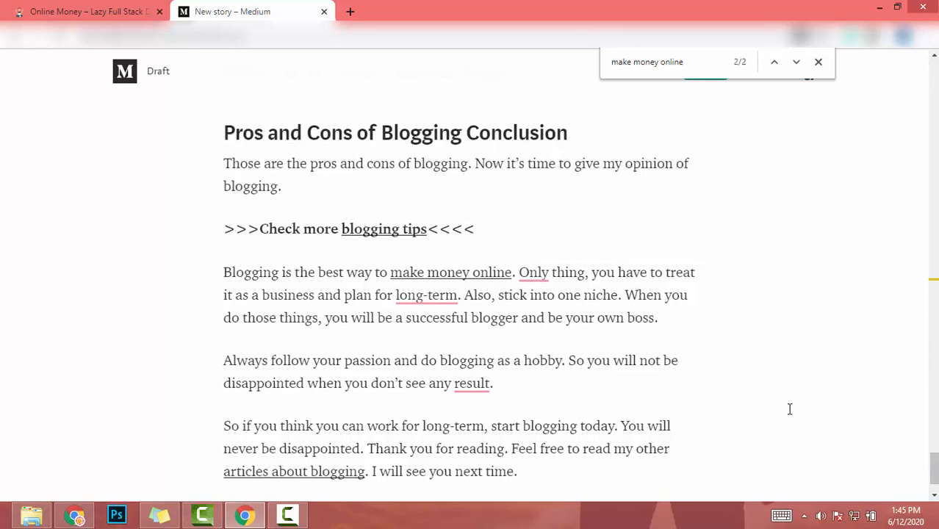
Close the text search and open the story's publishing settings with the preview image choices
scroll(838, 422, "down", 1)
left_click_drag(935, 474, 934, 76)
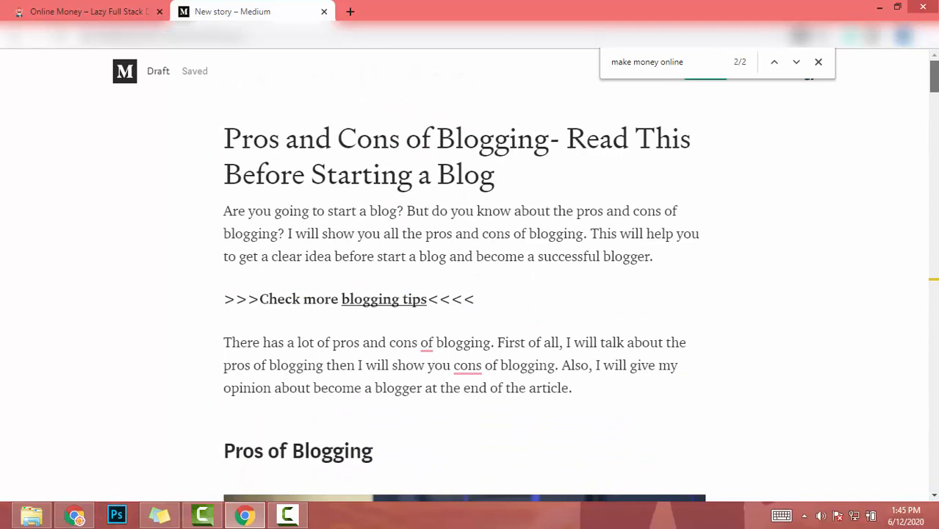
left_click(819, 65)
left_click(751, 70)
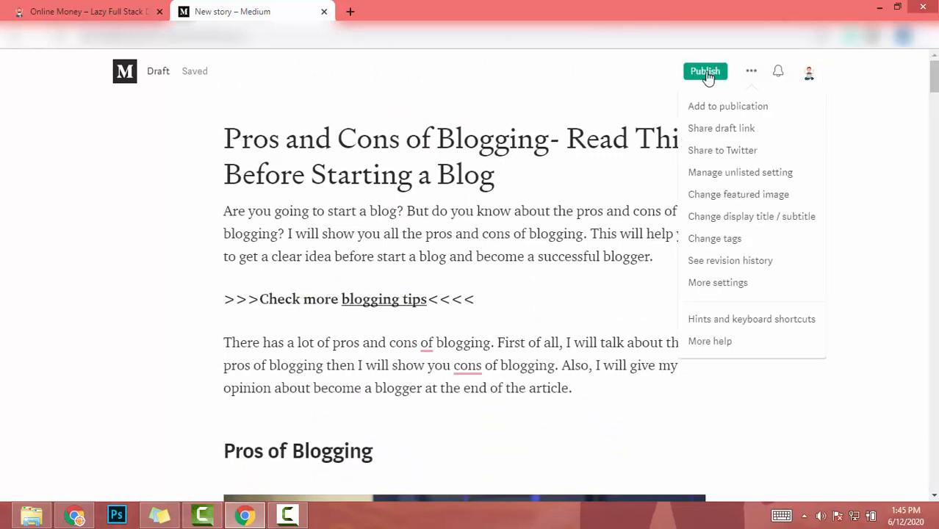
left_click(705, 71)
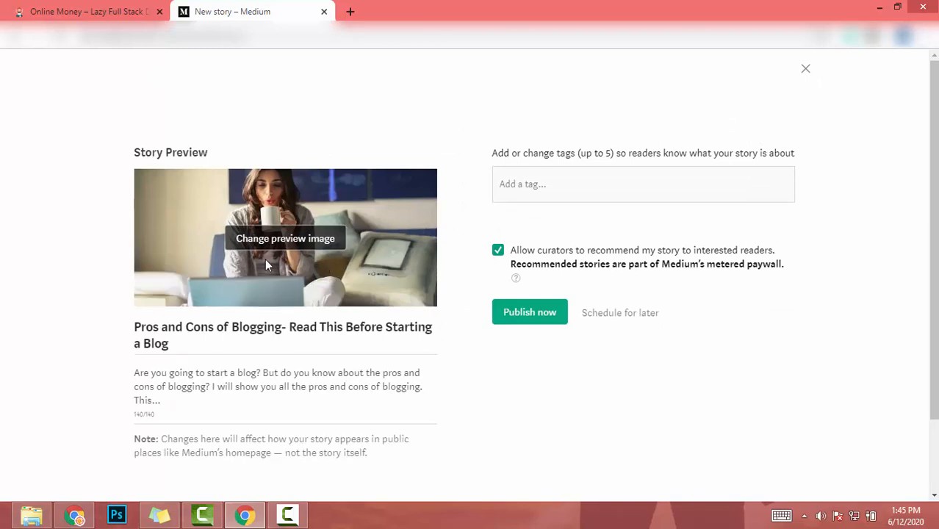
left_click(294, 248)
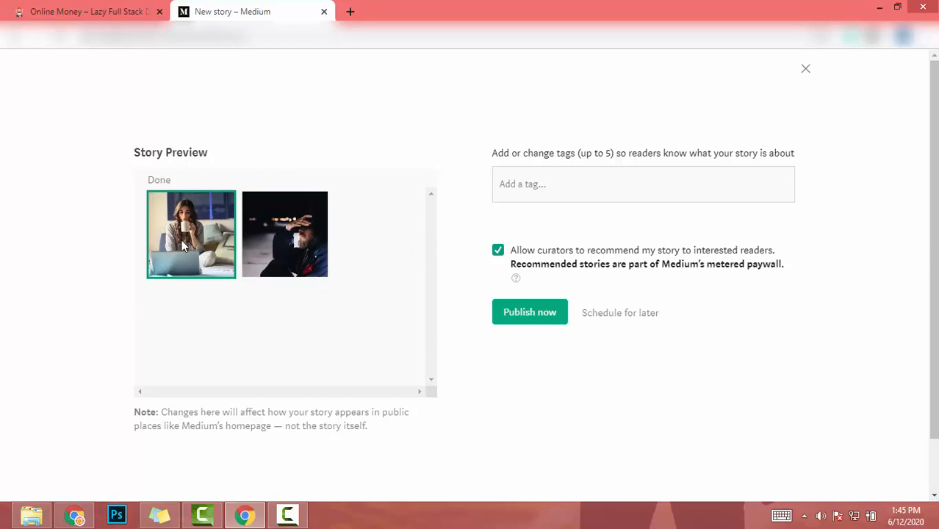
Tag the story with Blogging, Blogging Tips, Blogging For Business, Make Money Online and Blogger
left_click(558, 187)
type("blogging")
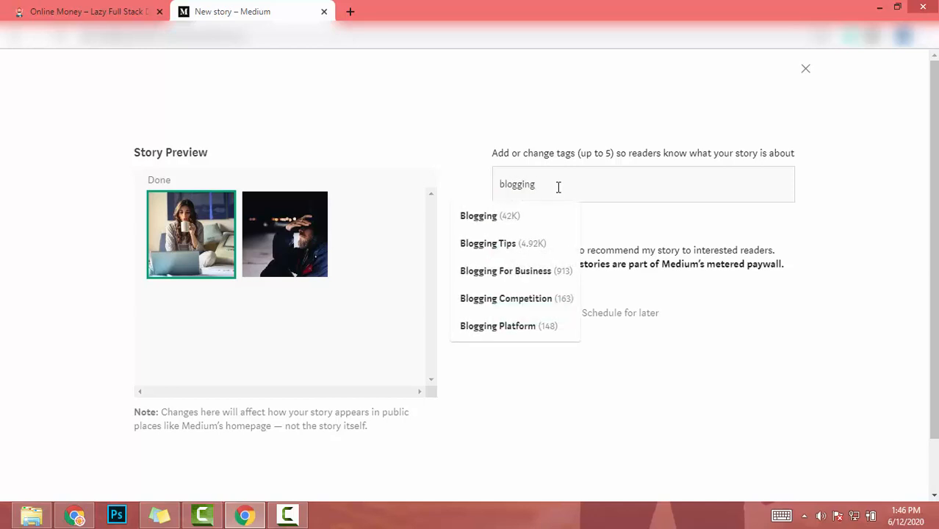
left_click(516, 215)
type("b")
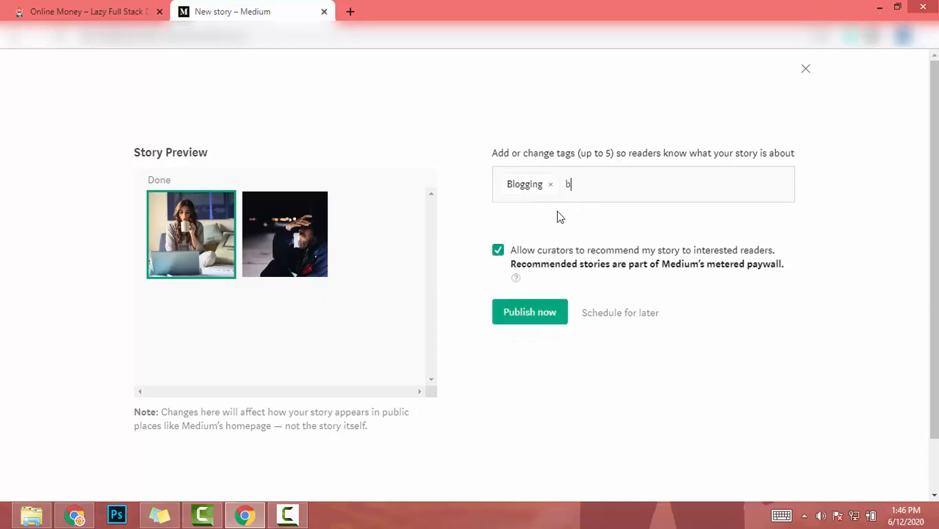
type("logging t")
left_click(571, 239)
type("bloggi")
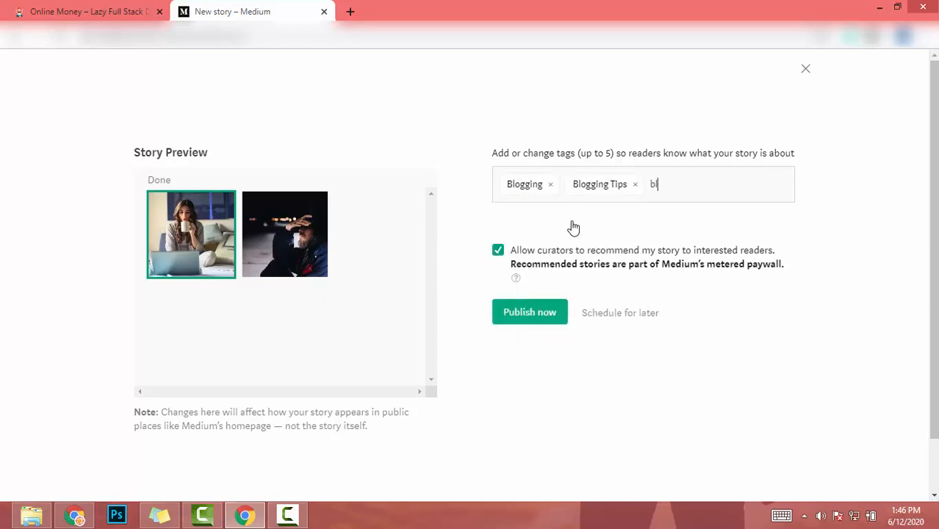
type("ng")
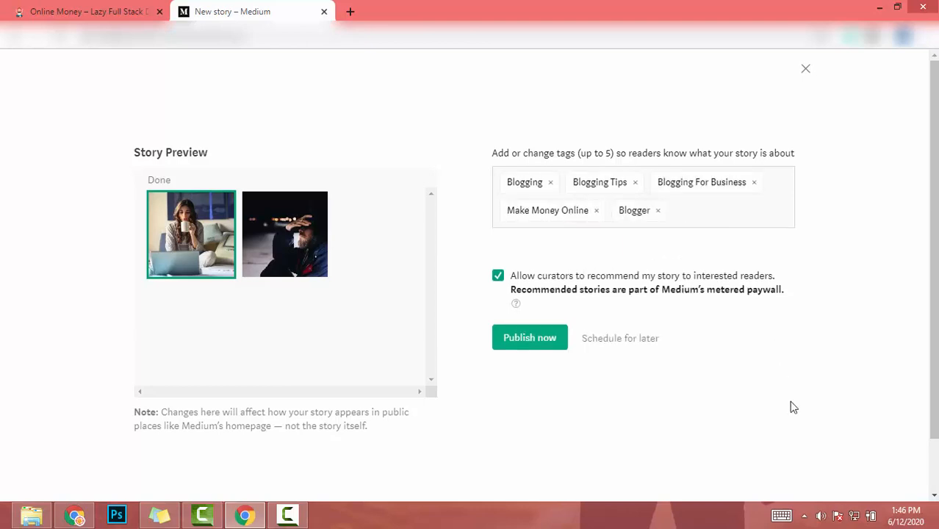
Publish the story immediately, copy its Friend Link and dismiss the sharing dialog
left_click(524, 346)
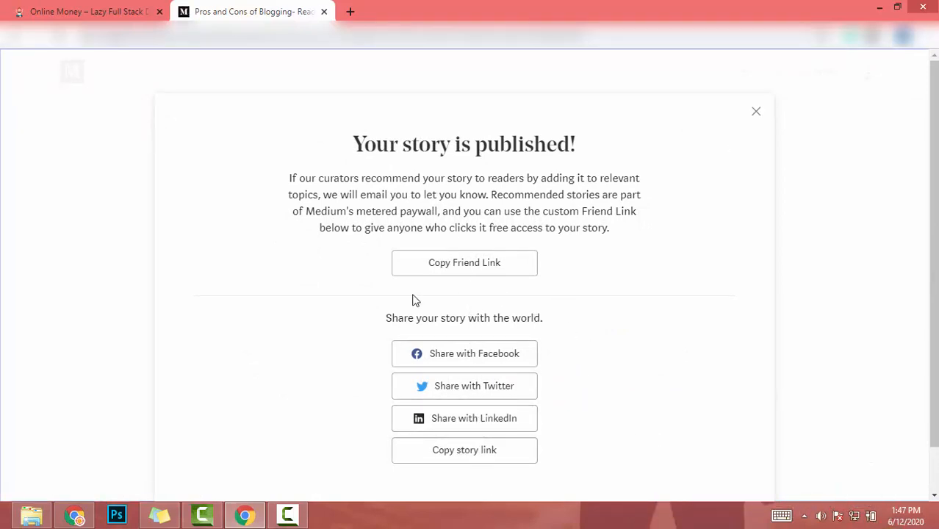
left_click(462, 270)
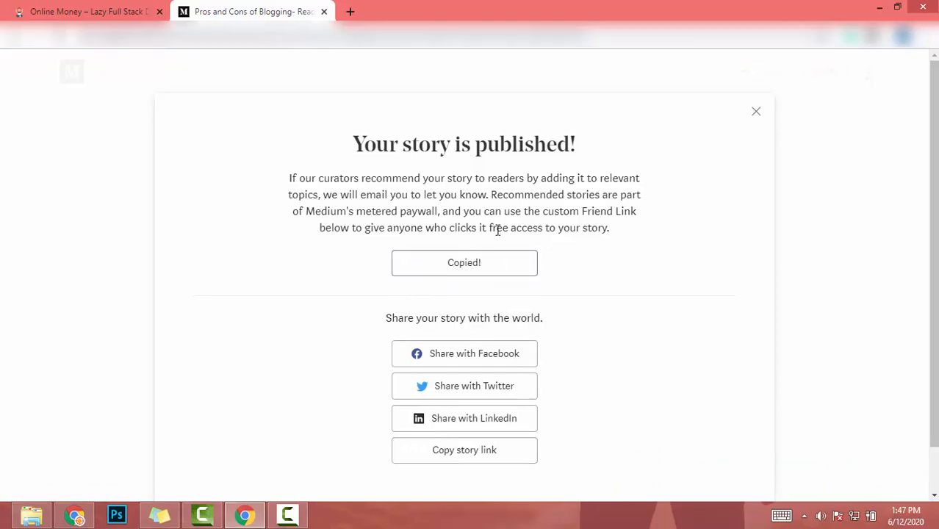
left_click(756, 112)
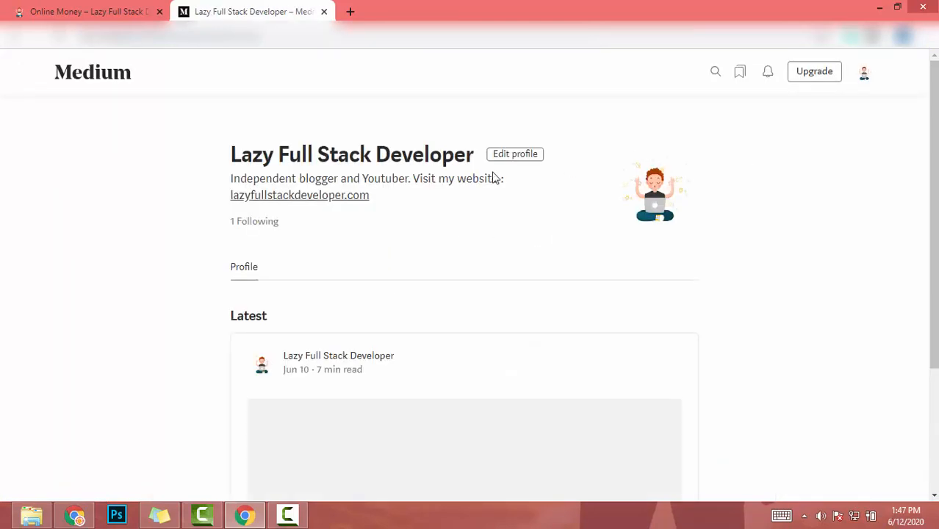
Check how the published story appears under Latest on the profile page
scroll(477, 202, "down", 1)
scroll(424, 253, "down", 2)
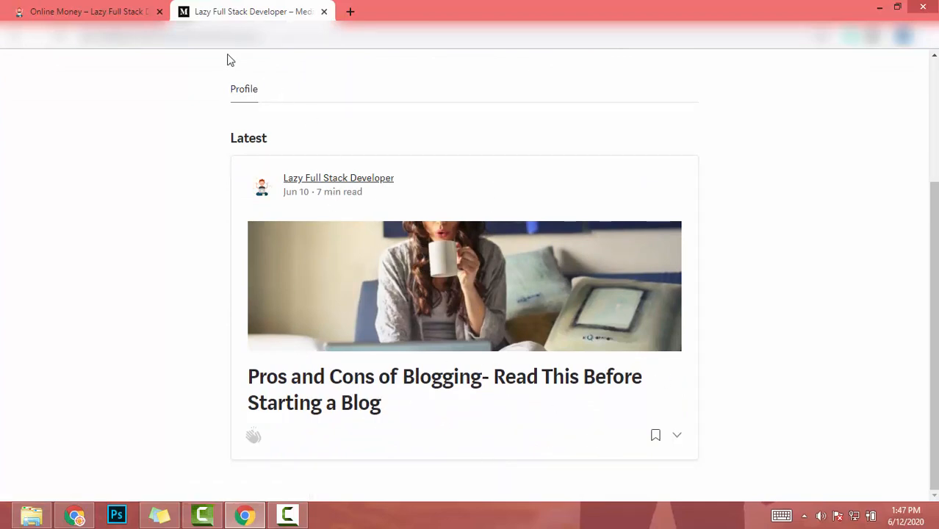
scroll(226, 59, "up", 3)
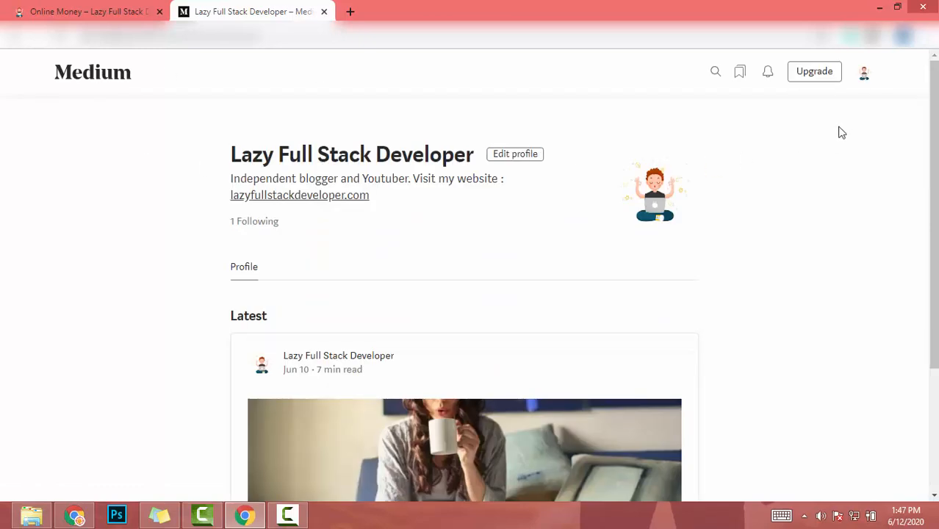
Open the account's story stats and review the 30-day views, reads and fans and the per-story figures
left_click(869, 74)
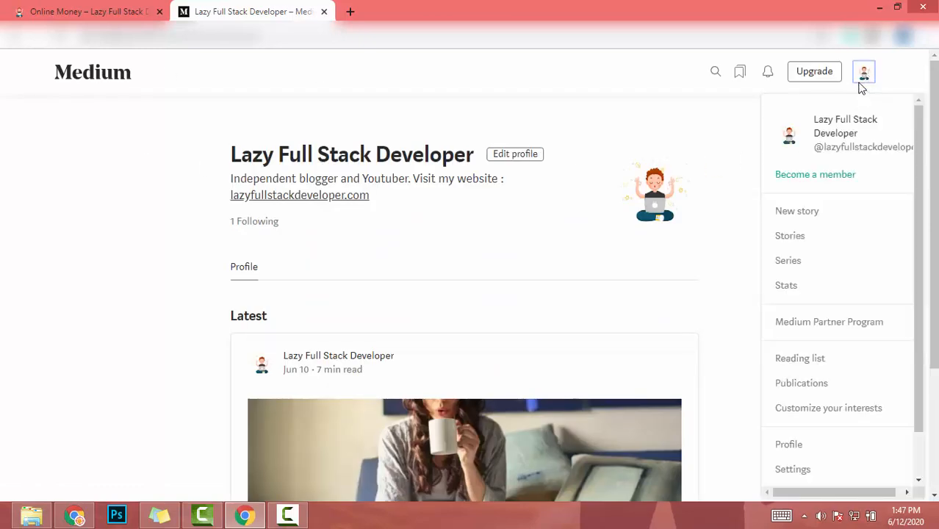
left_click(790, 286)
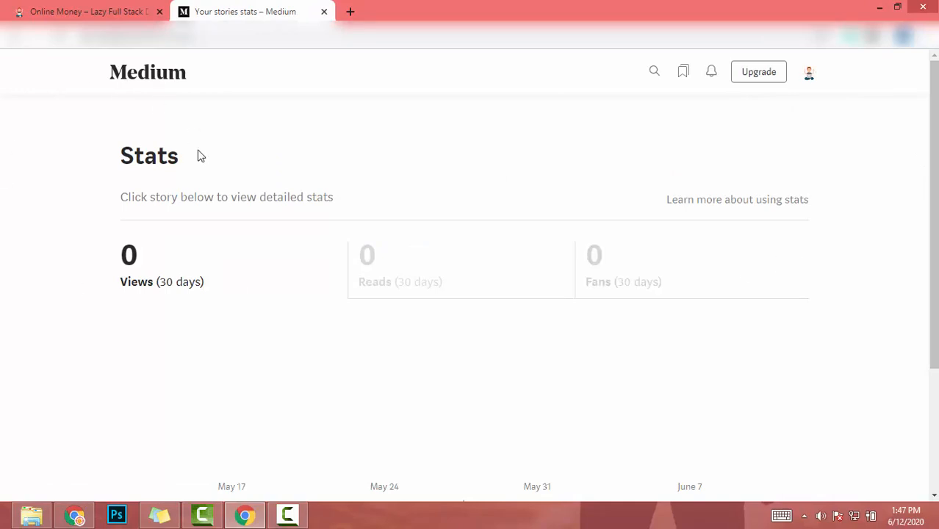
scroll(243, 189, "down", 2)
scroll(99, 252, "up", 2)
scroll(229, 254, "down", 2)
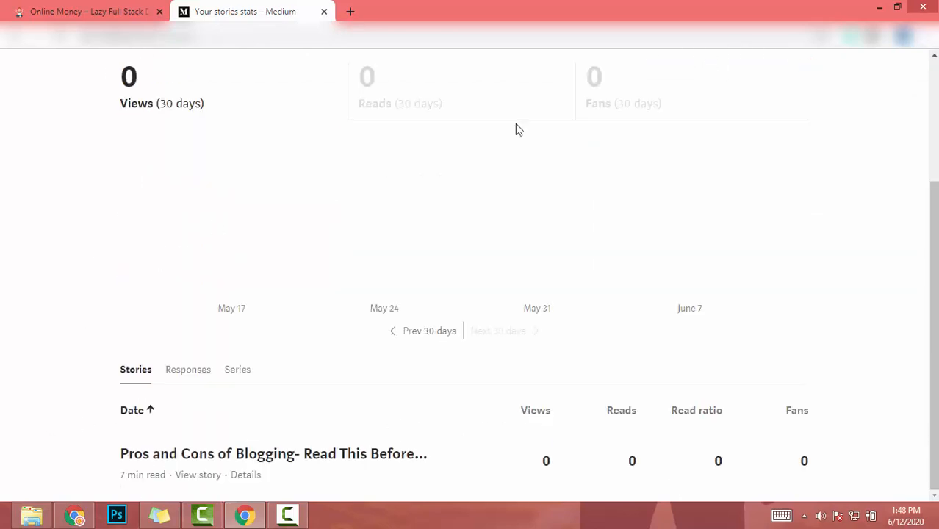
scroll(478, 325, "up", 2)
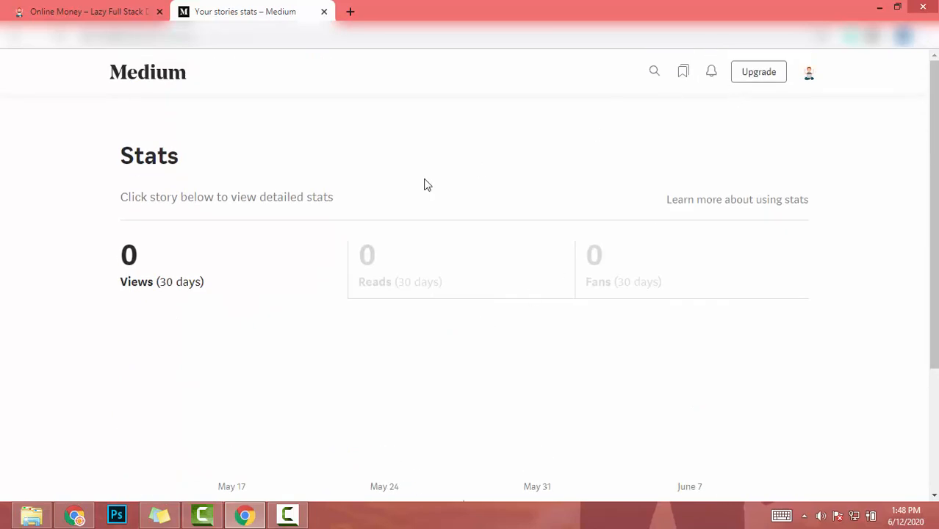